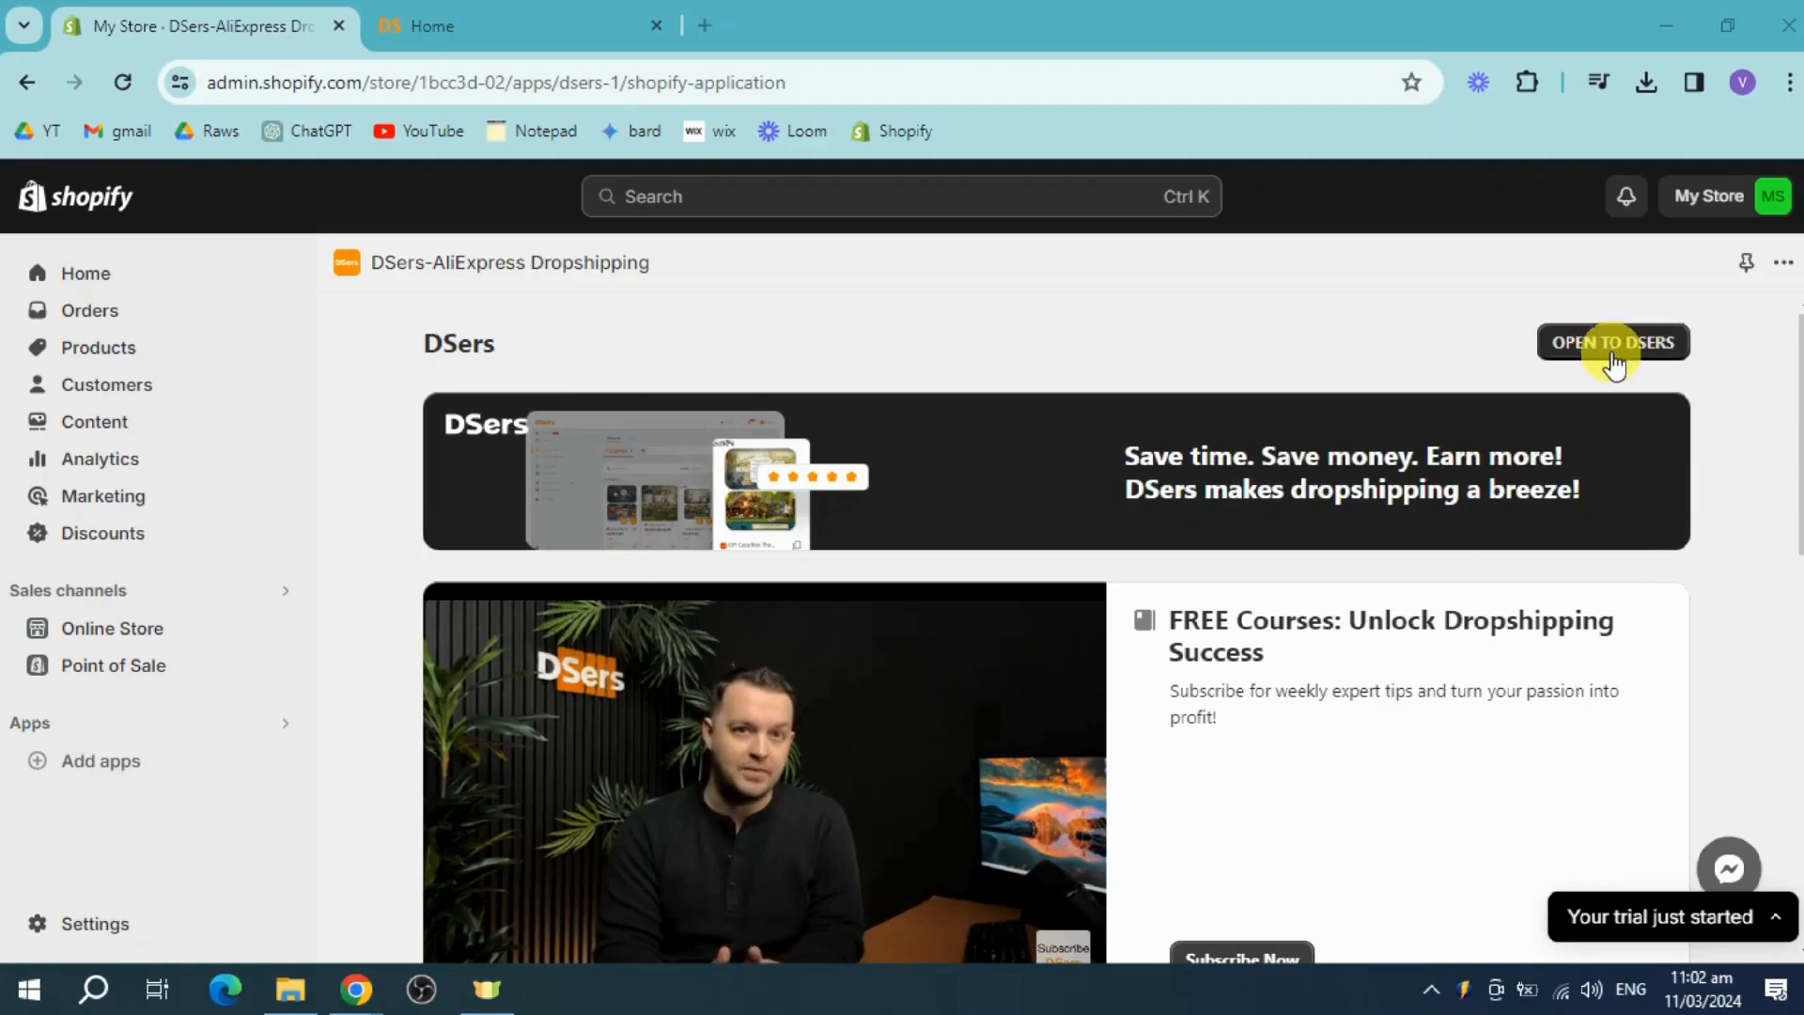
Switch to the DSers home page and open its Find Suppliers page.
click(442, 12)
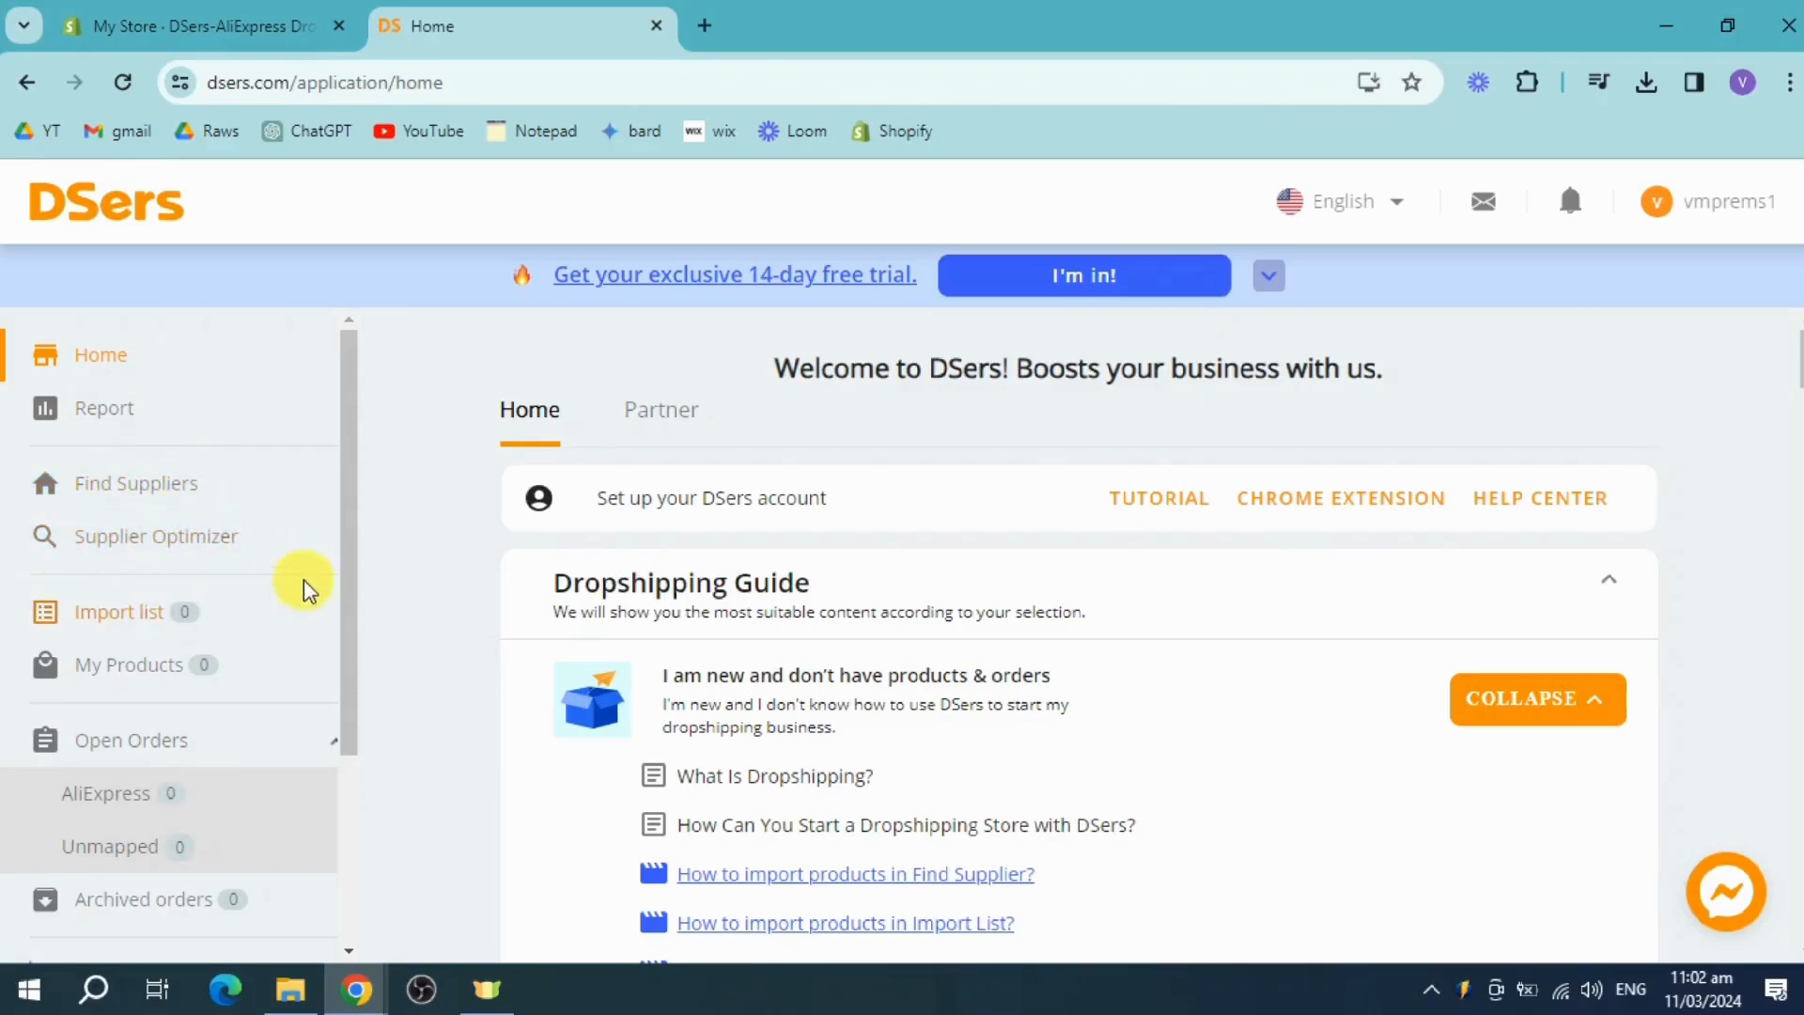
scroll(141, 470, down, 3)
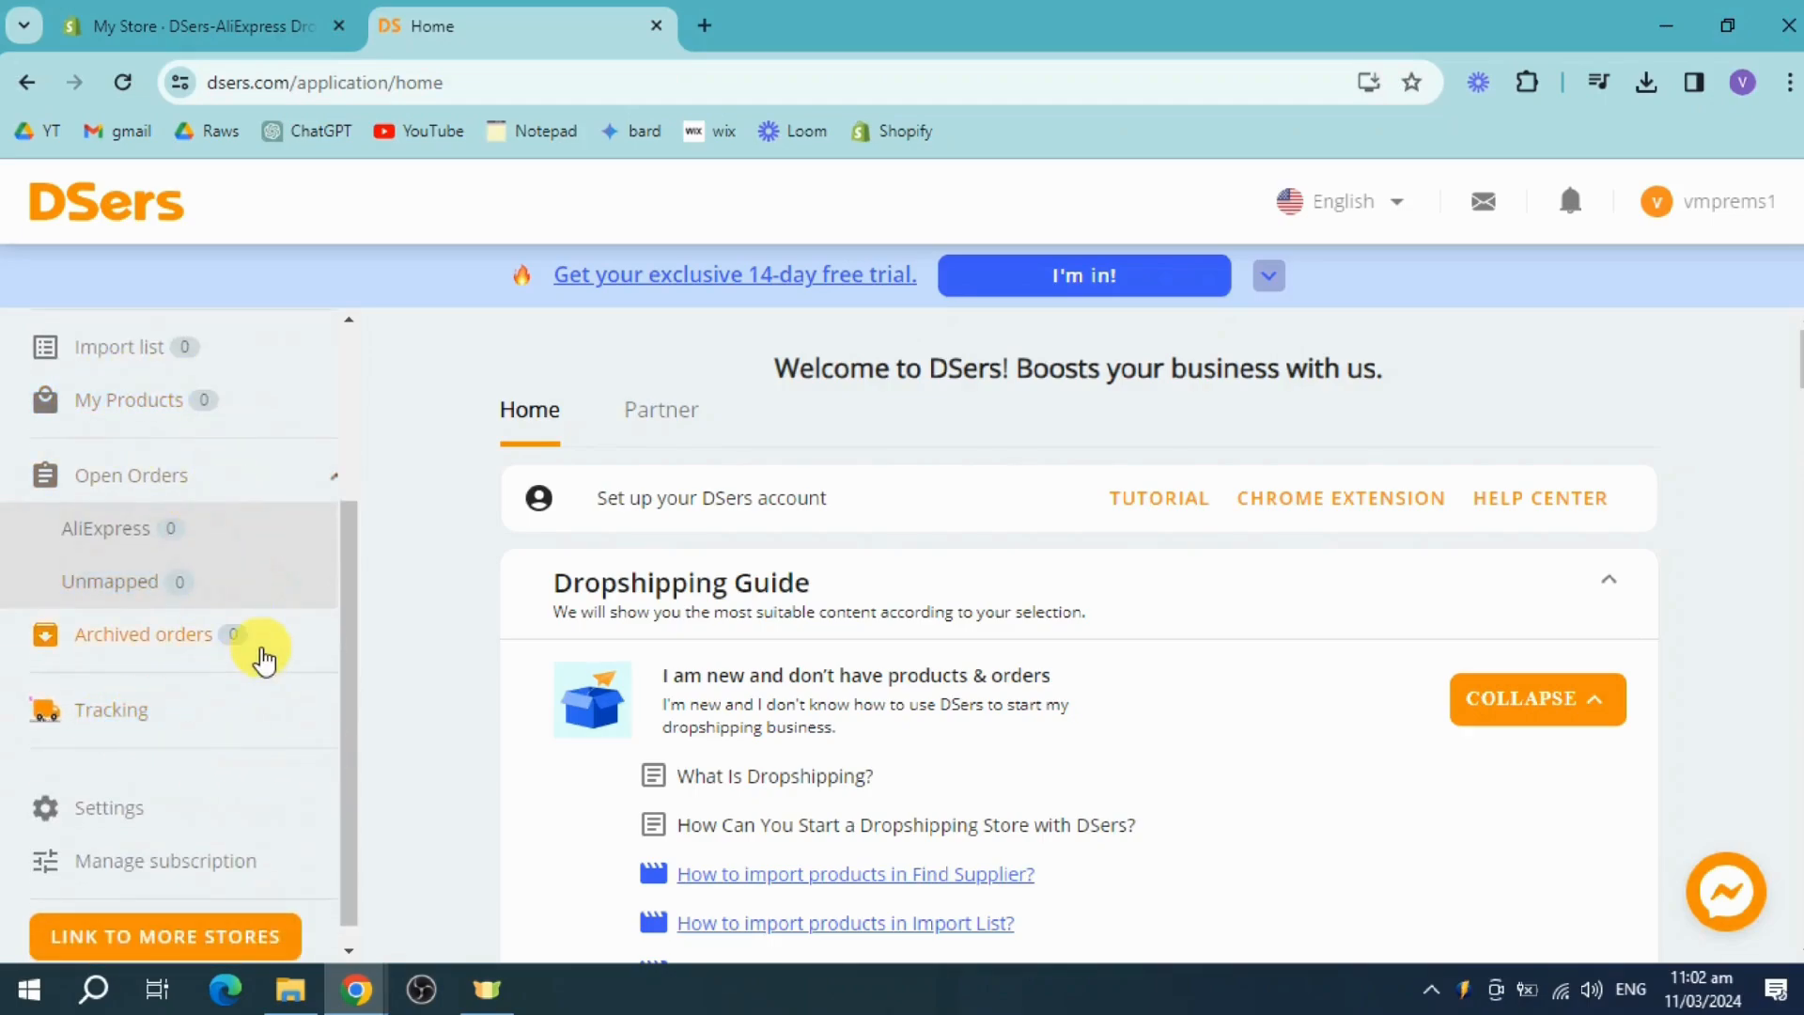
scroll(264, 660, up, 3)
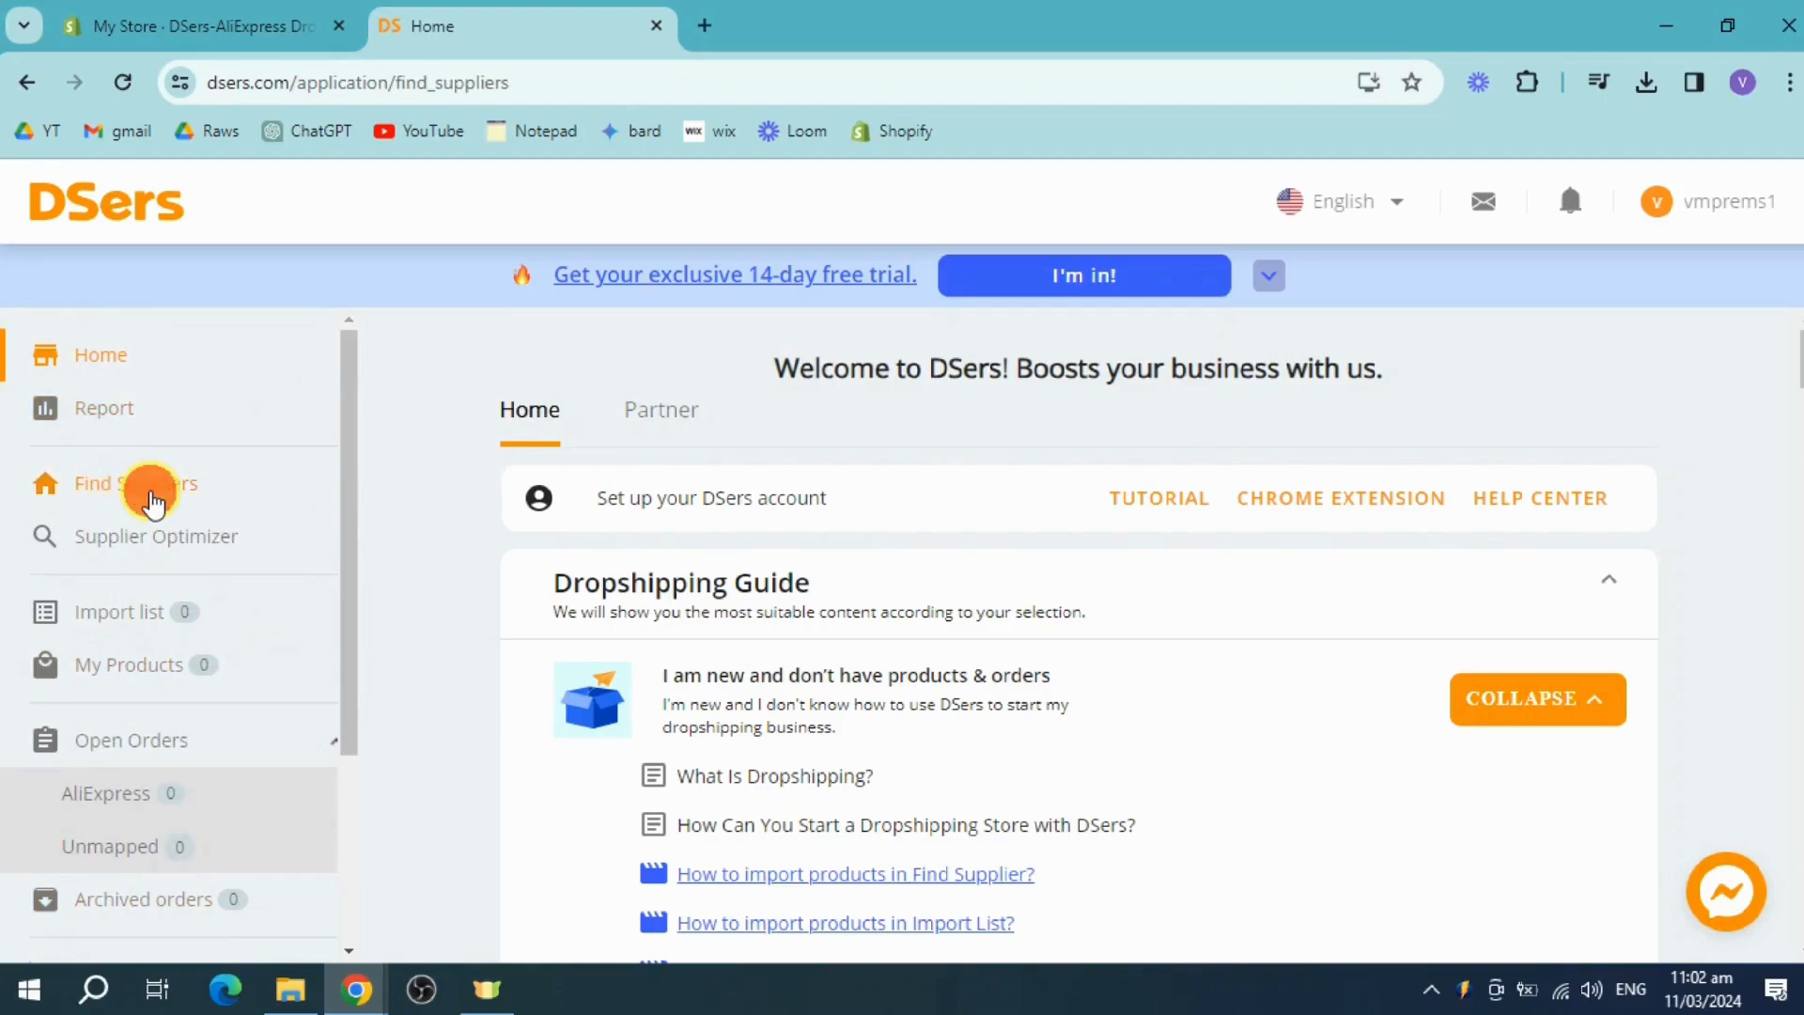
click(150, 489)
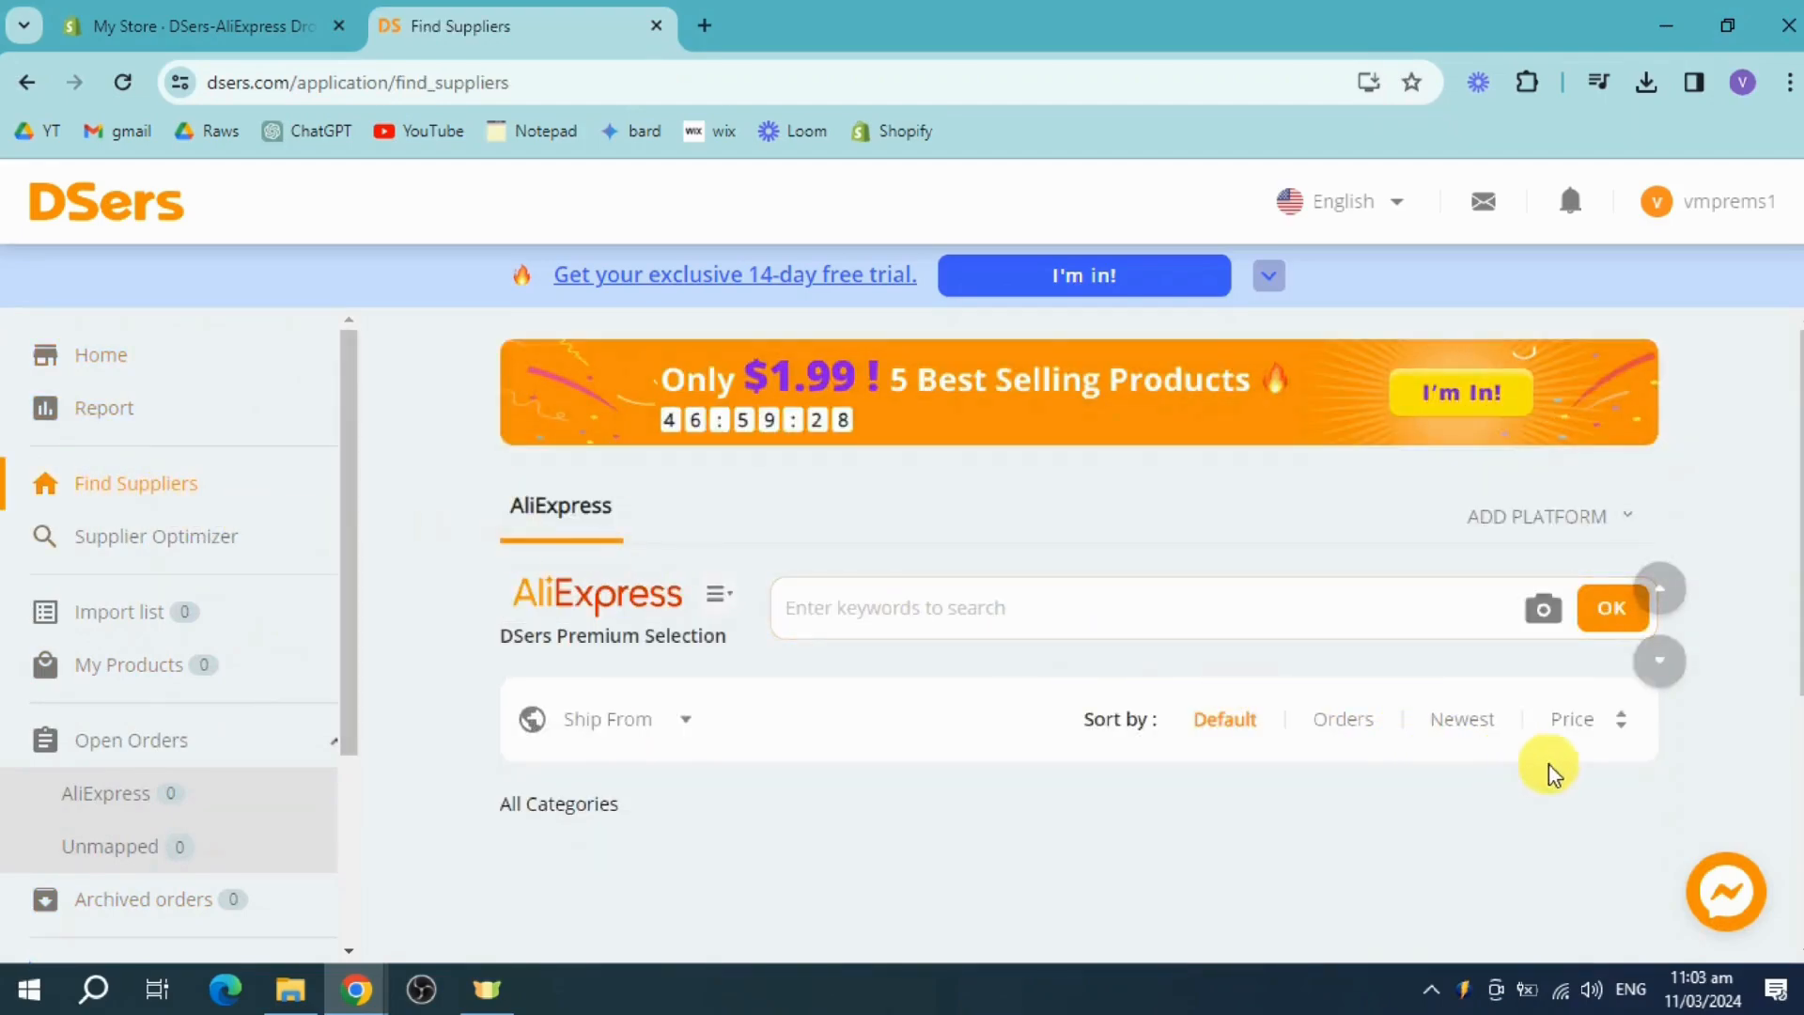
Browse the AliExpress product selection, check the black men's V-neck shirt's supplier listing, and return to the selection.
scroll(1720, 726, down, 2)
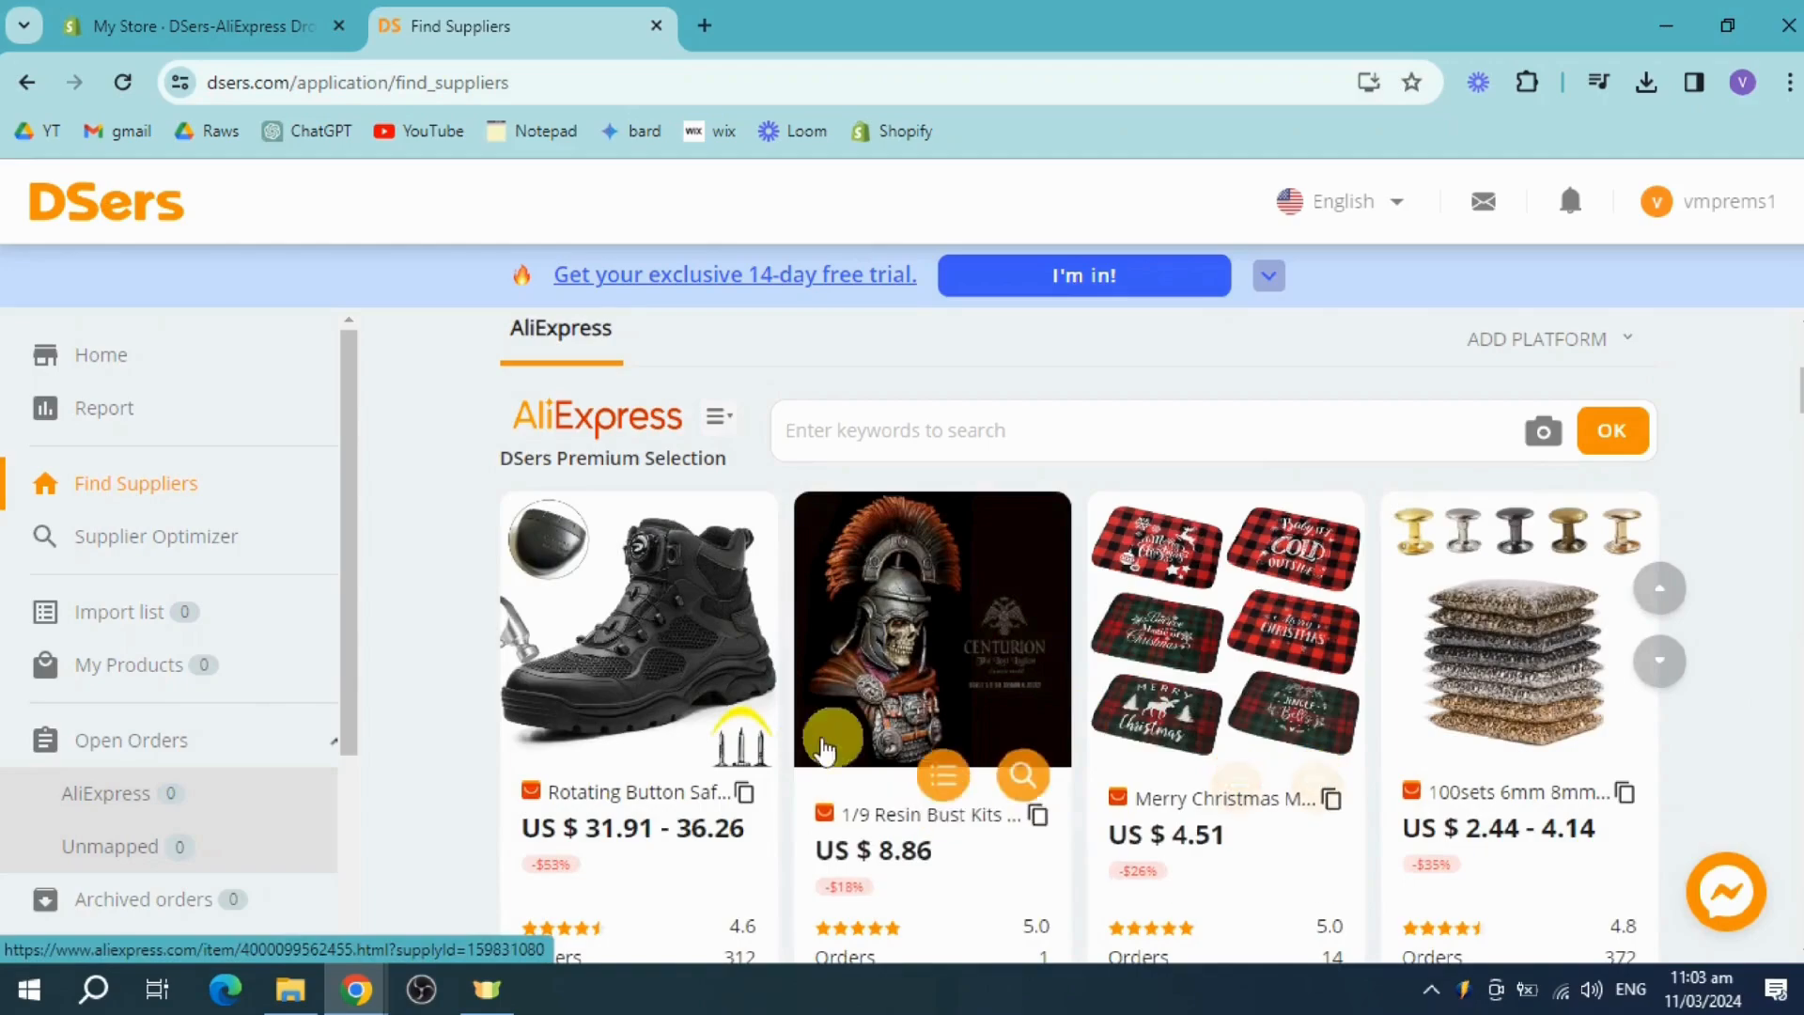
scroll(1776, 808, down, 5)
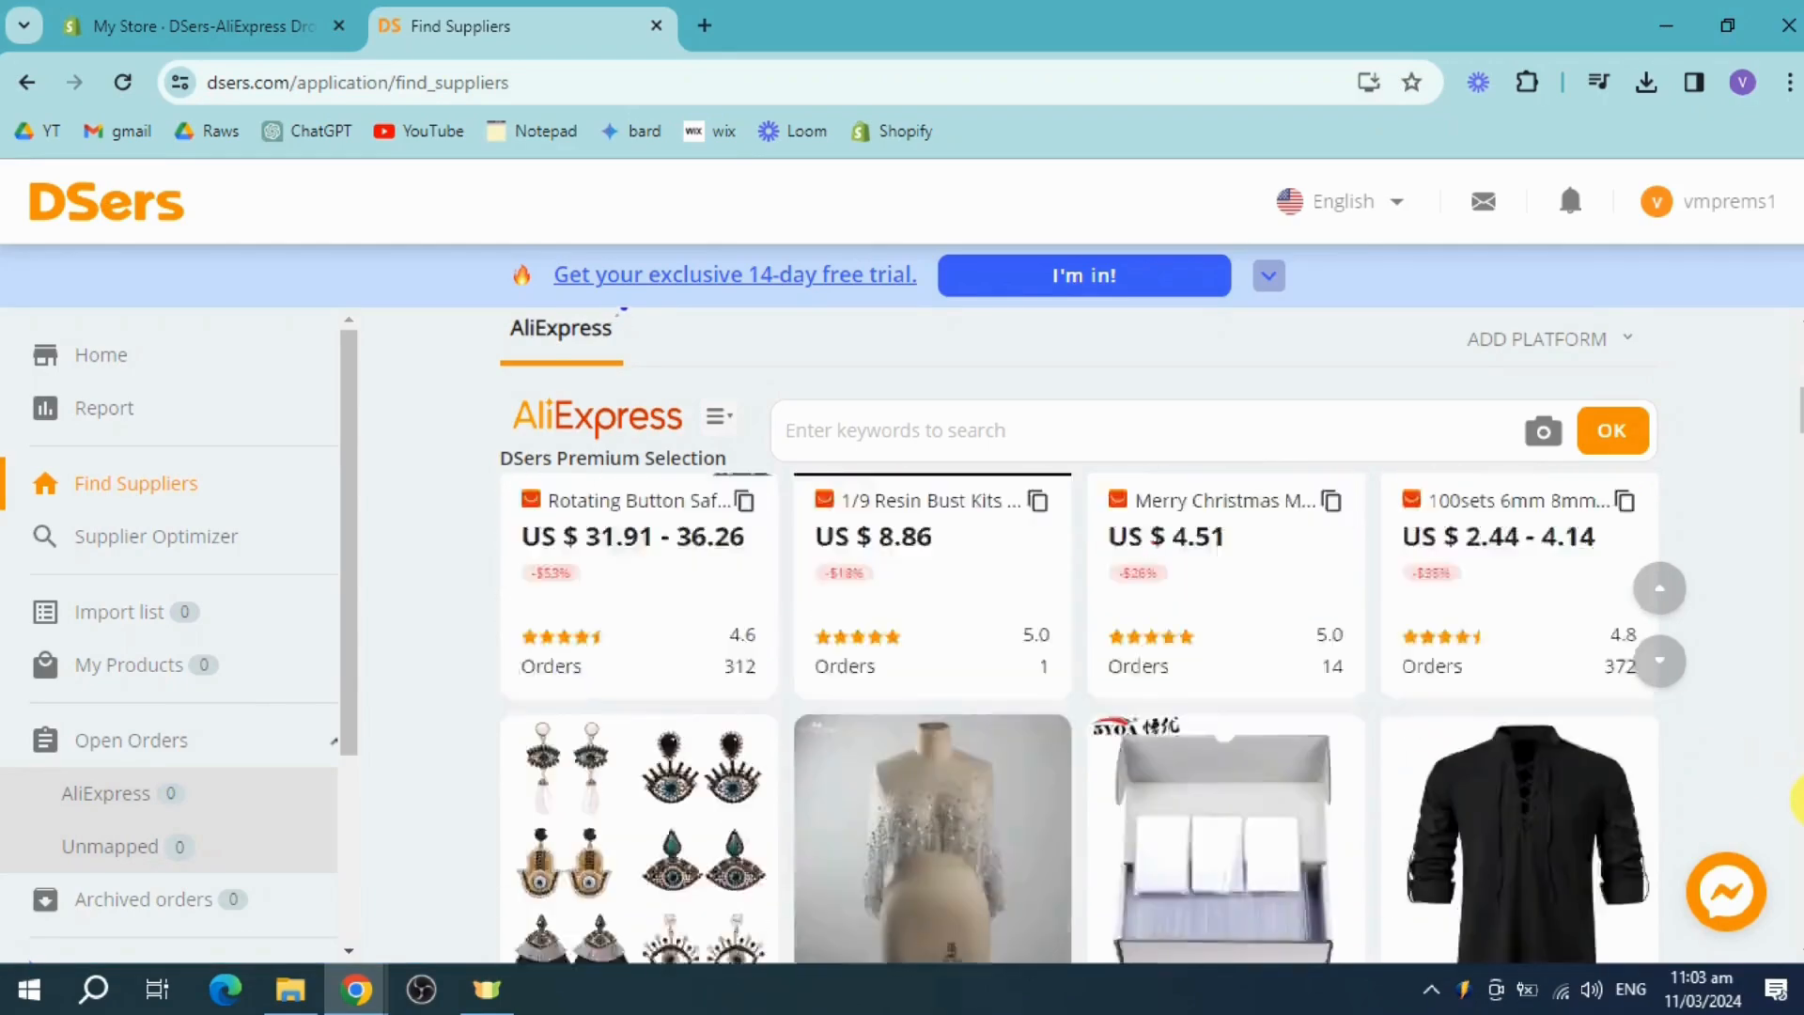
scroll(1329, 785, down, 4)
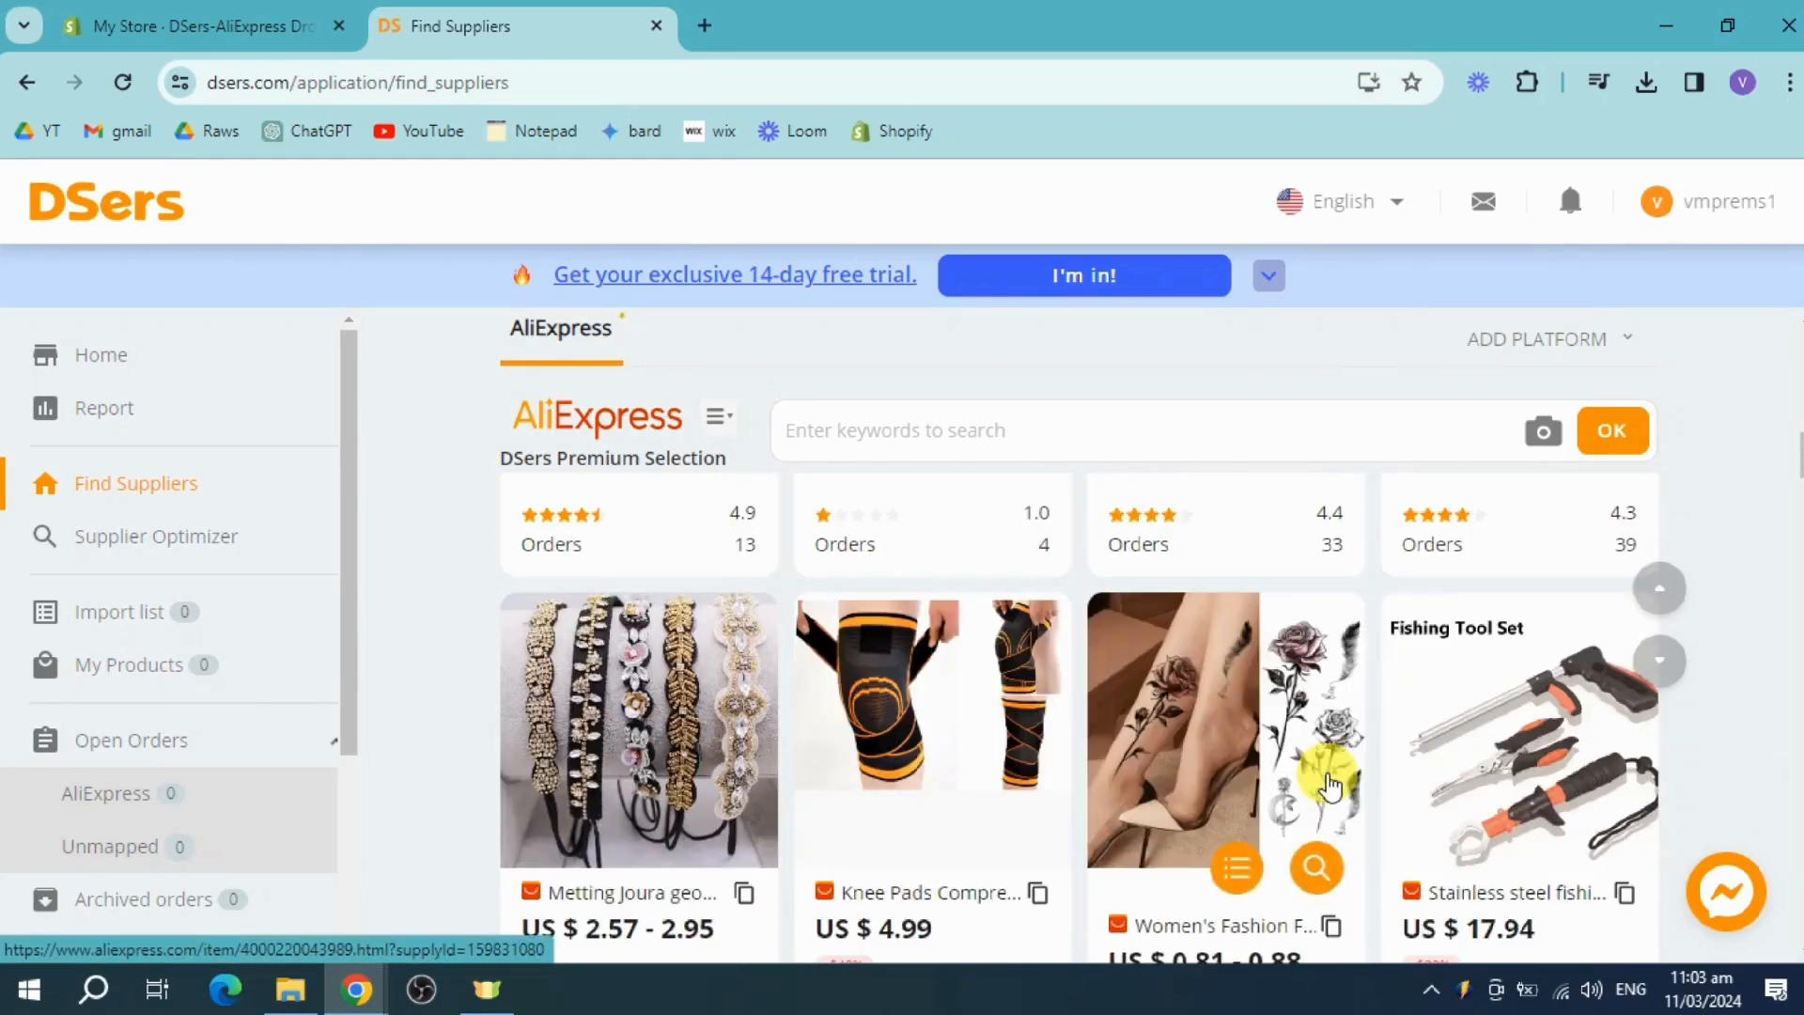
scroll(1321, 780, up, 3)
scroll(1541, 564, up, 3)
click(1536, 731)
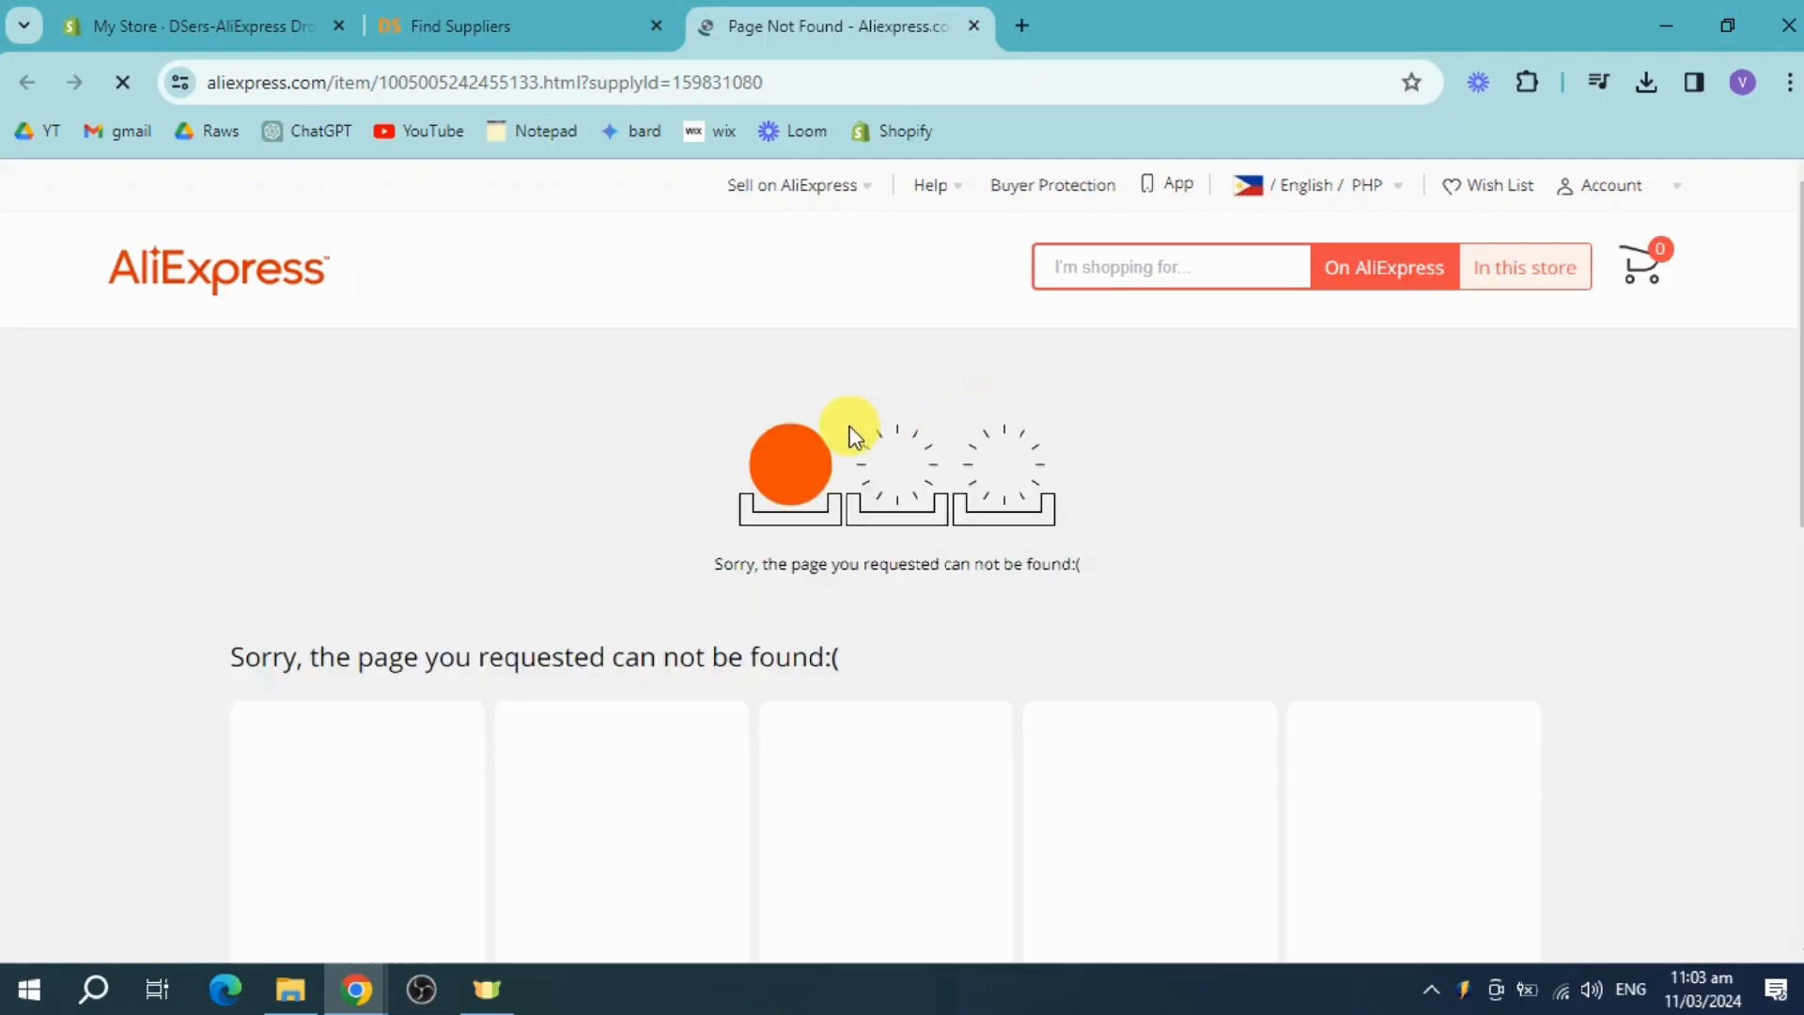
click(516, 13)
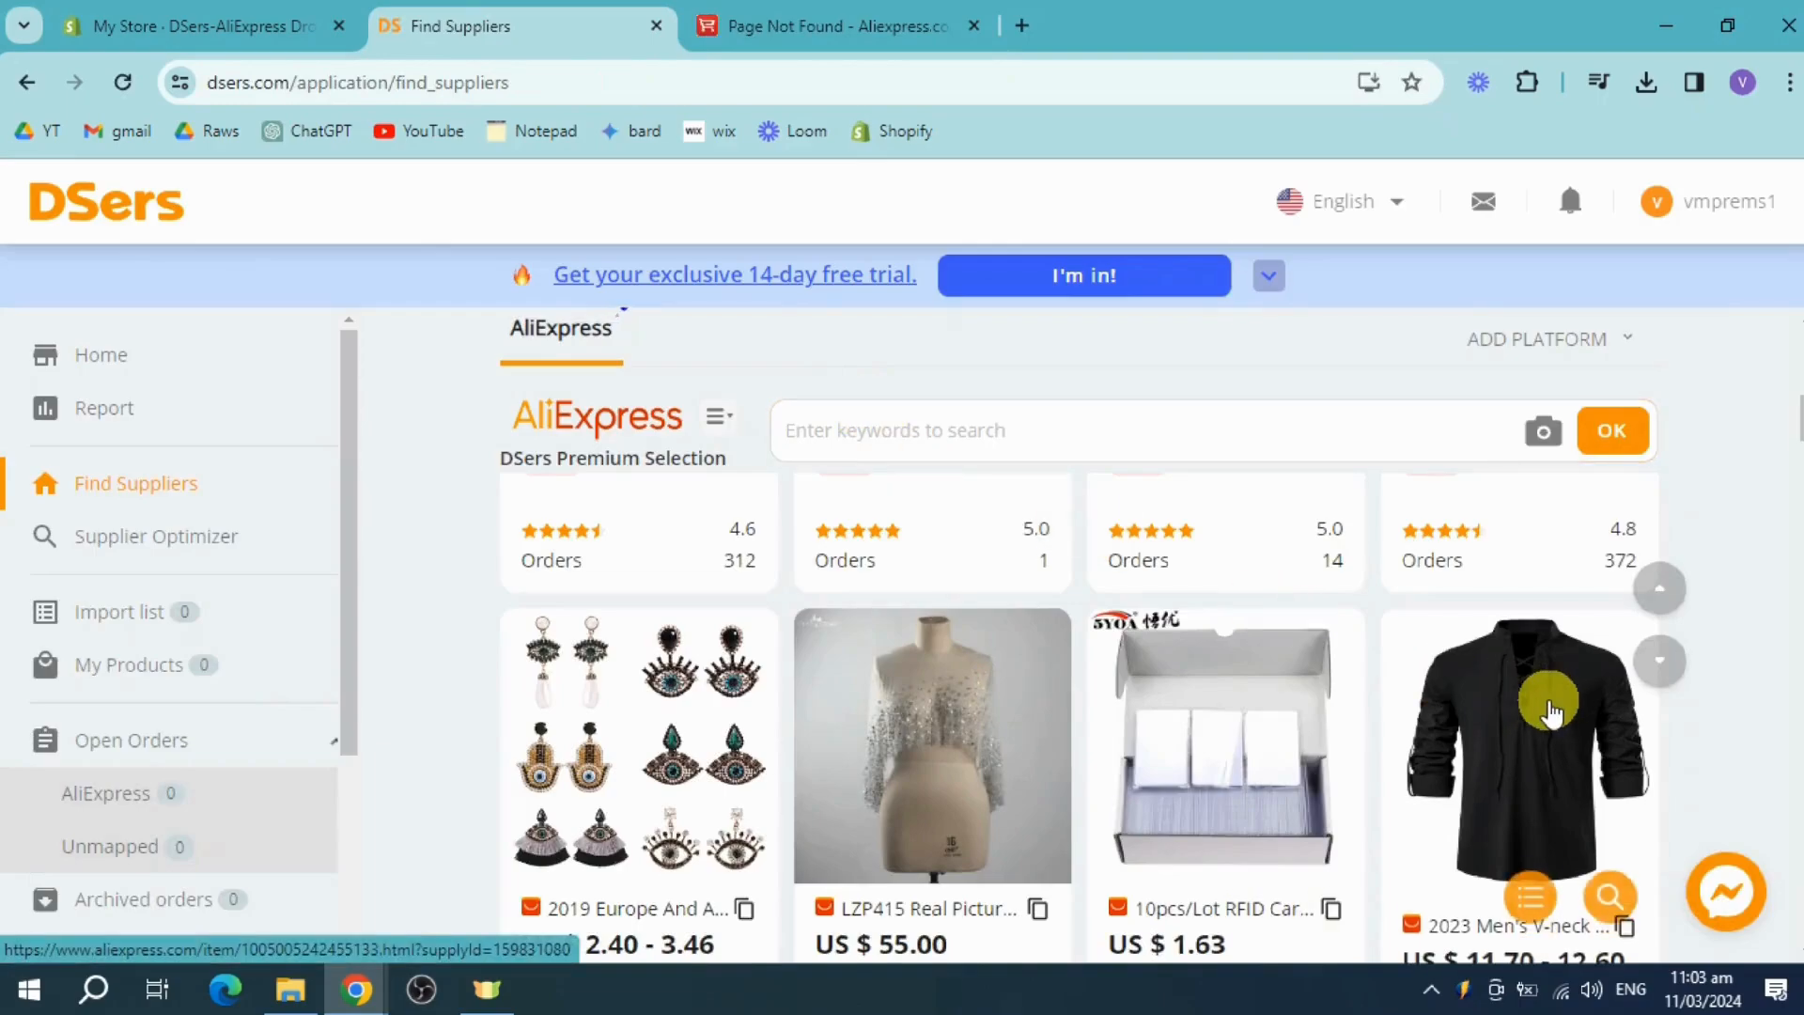
Try to add the black 2023 Men's V-neck shirt to the import list, and search for similar supplier products.
scroll(1551, 711, down, 1)
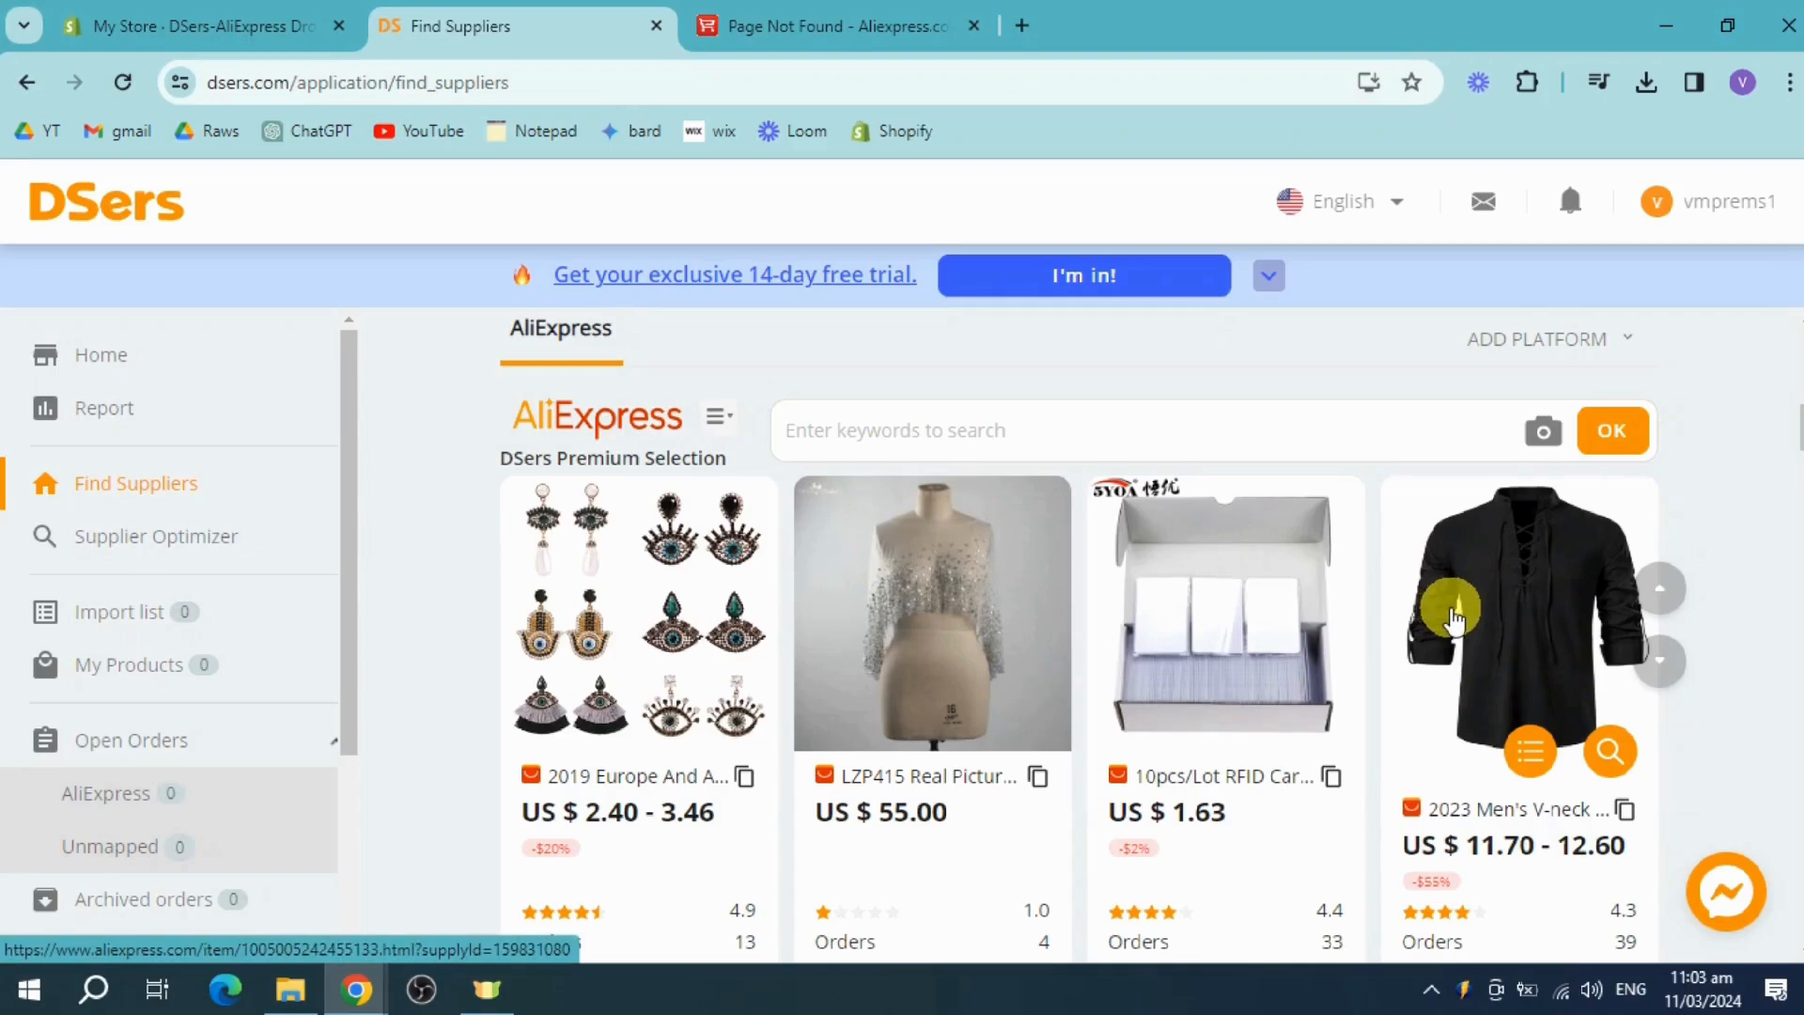
click(1532, 756)
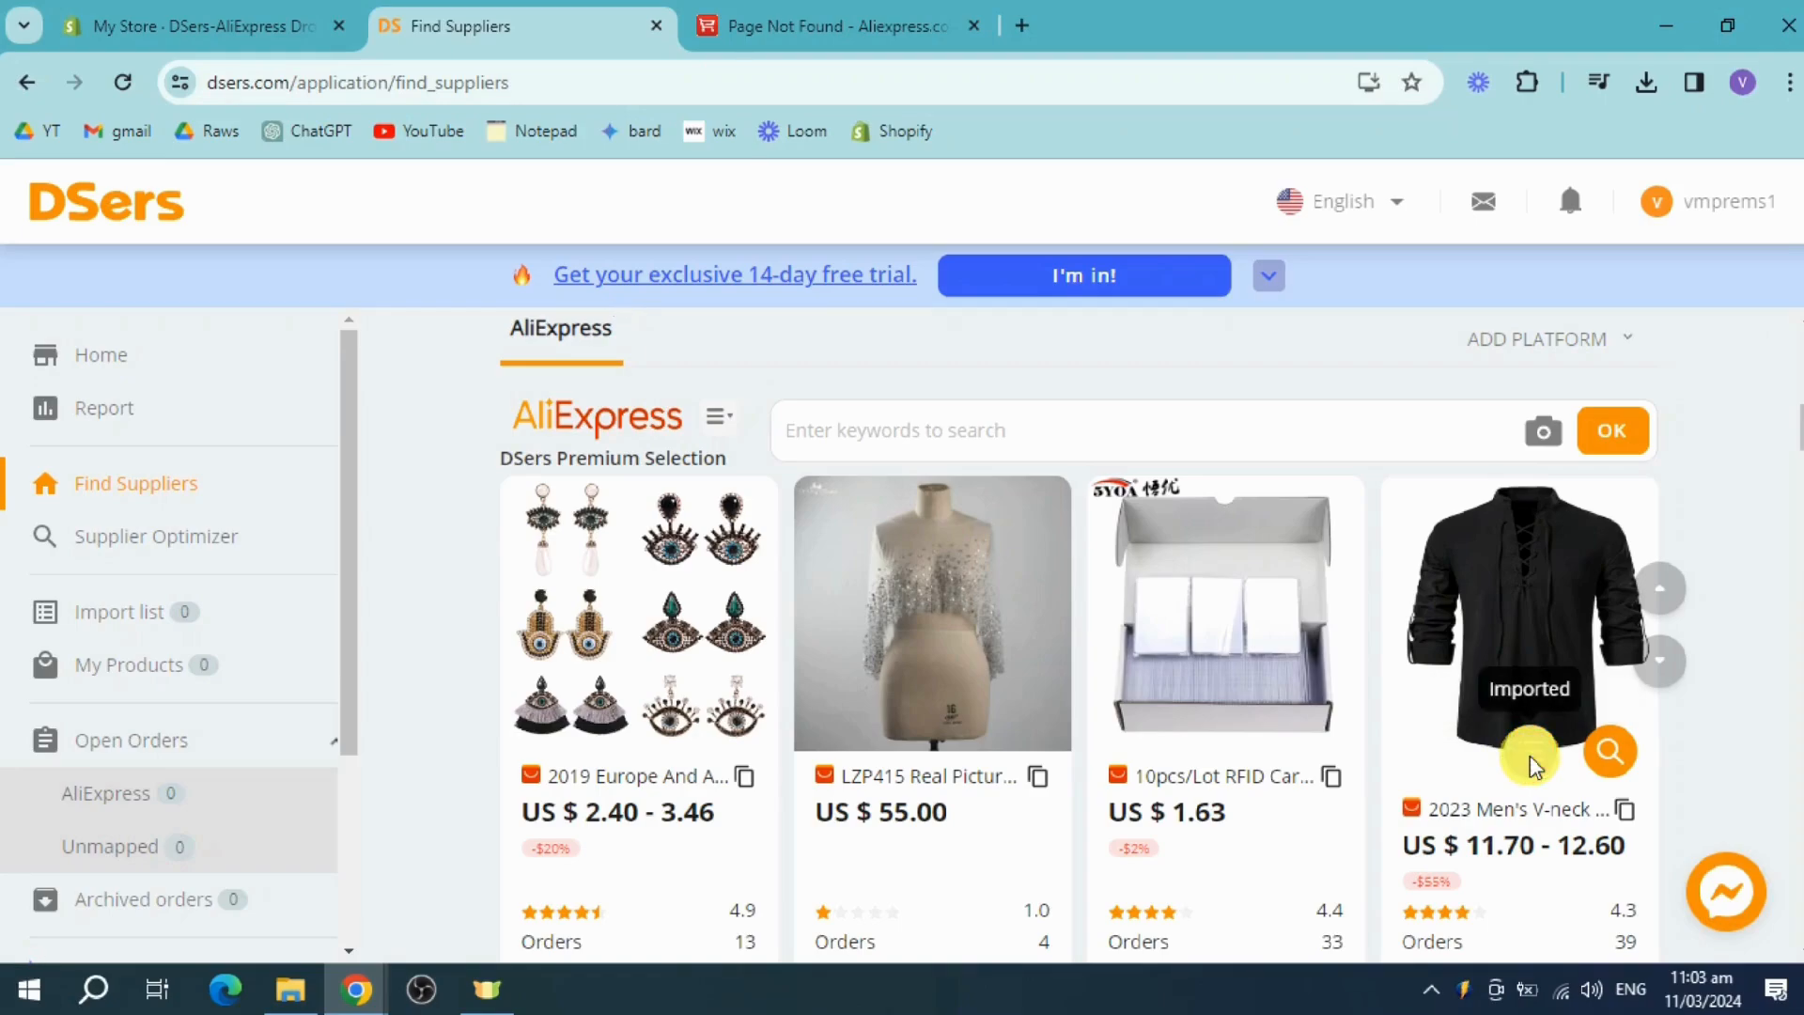
click(1620, 757)
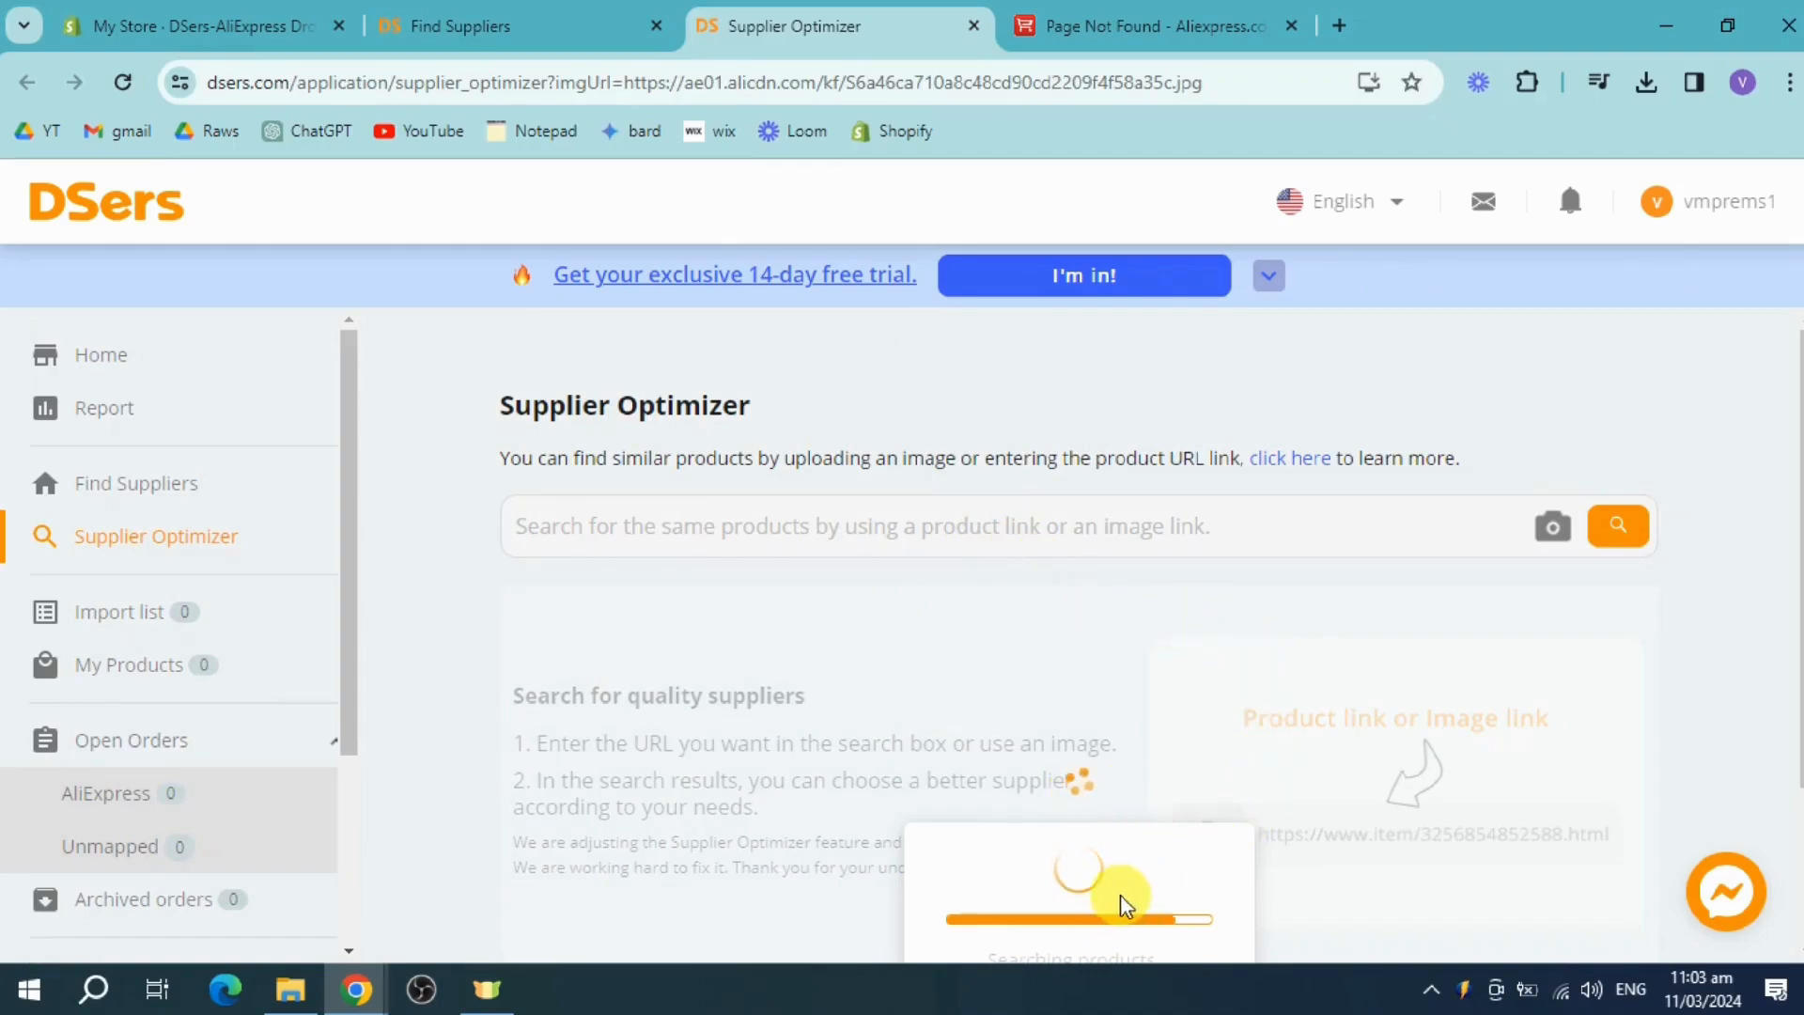
Compare the similar products and add the US $7.54 Men Knight Medieval Tunic to the import list, staying on the results.
scroll(1081, 693, down, 3)
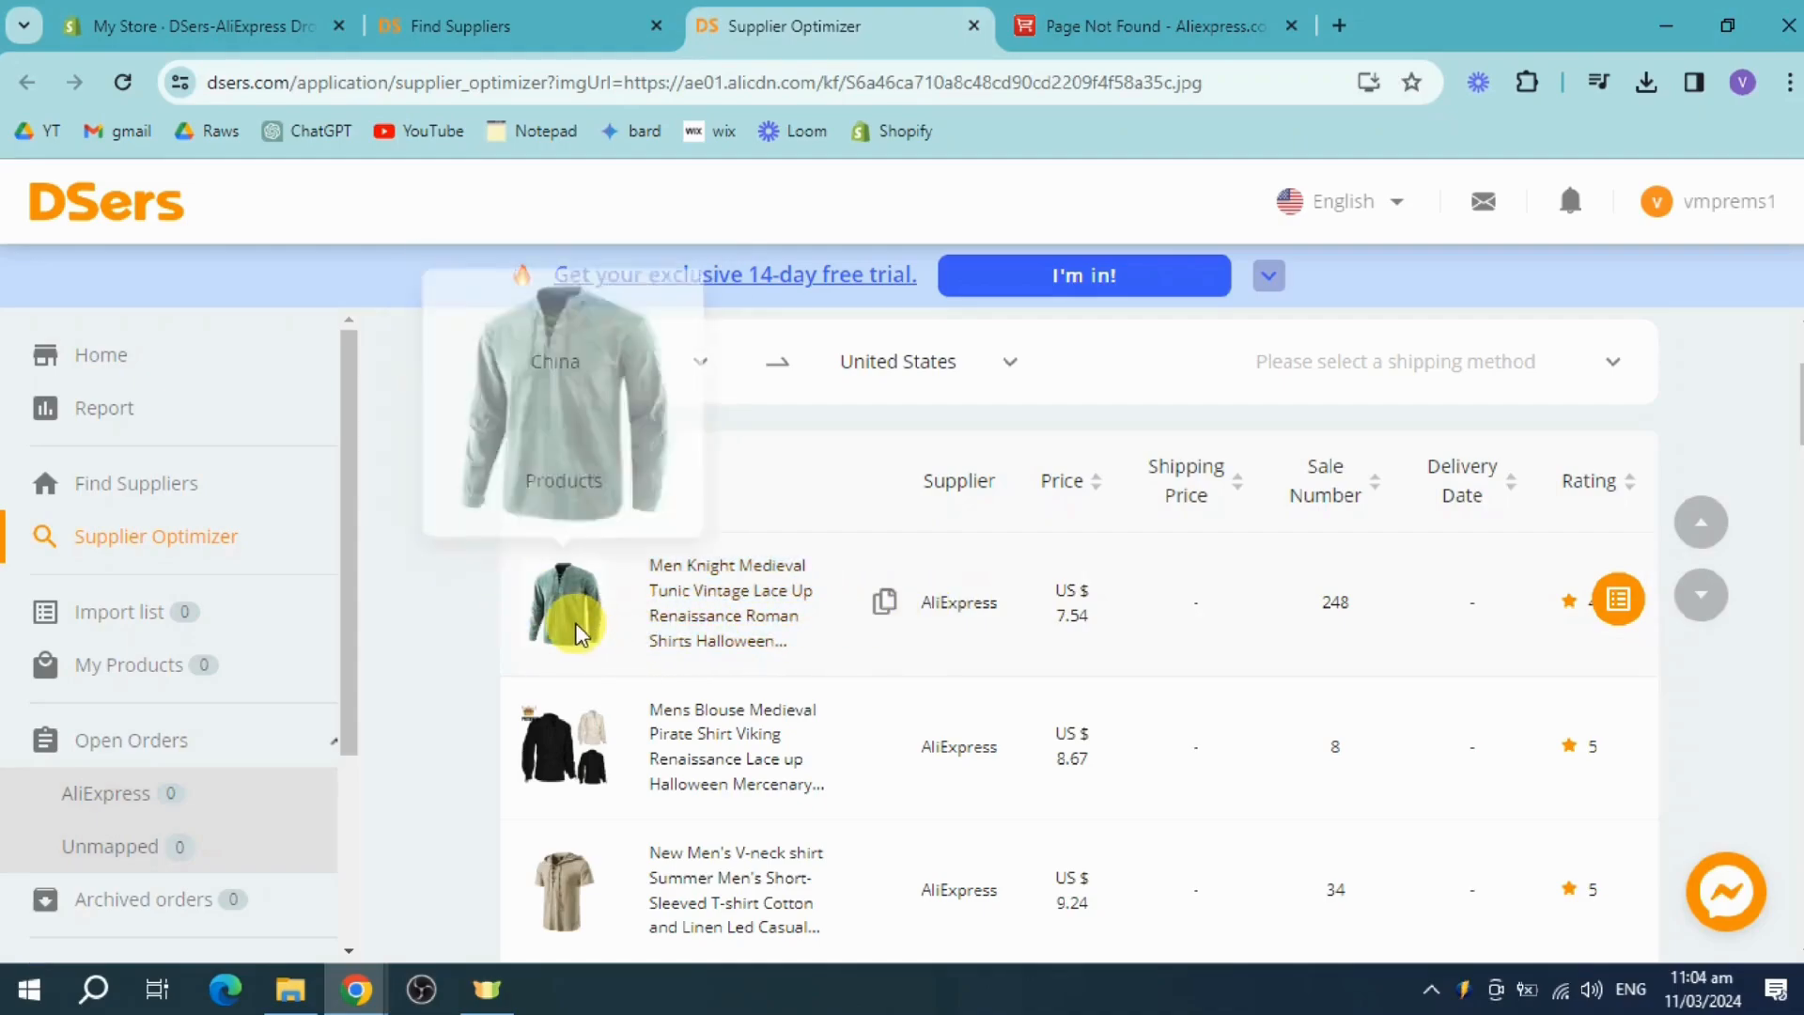
mouse_move(566, 780)
scroll(566, 780, down, 3)
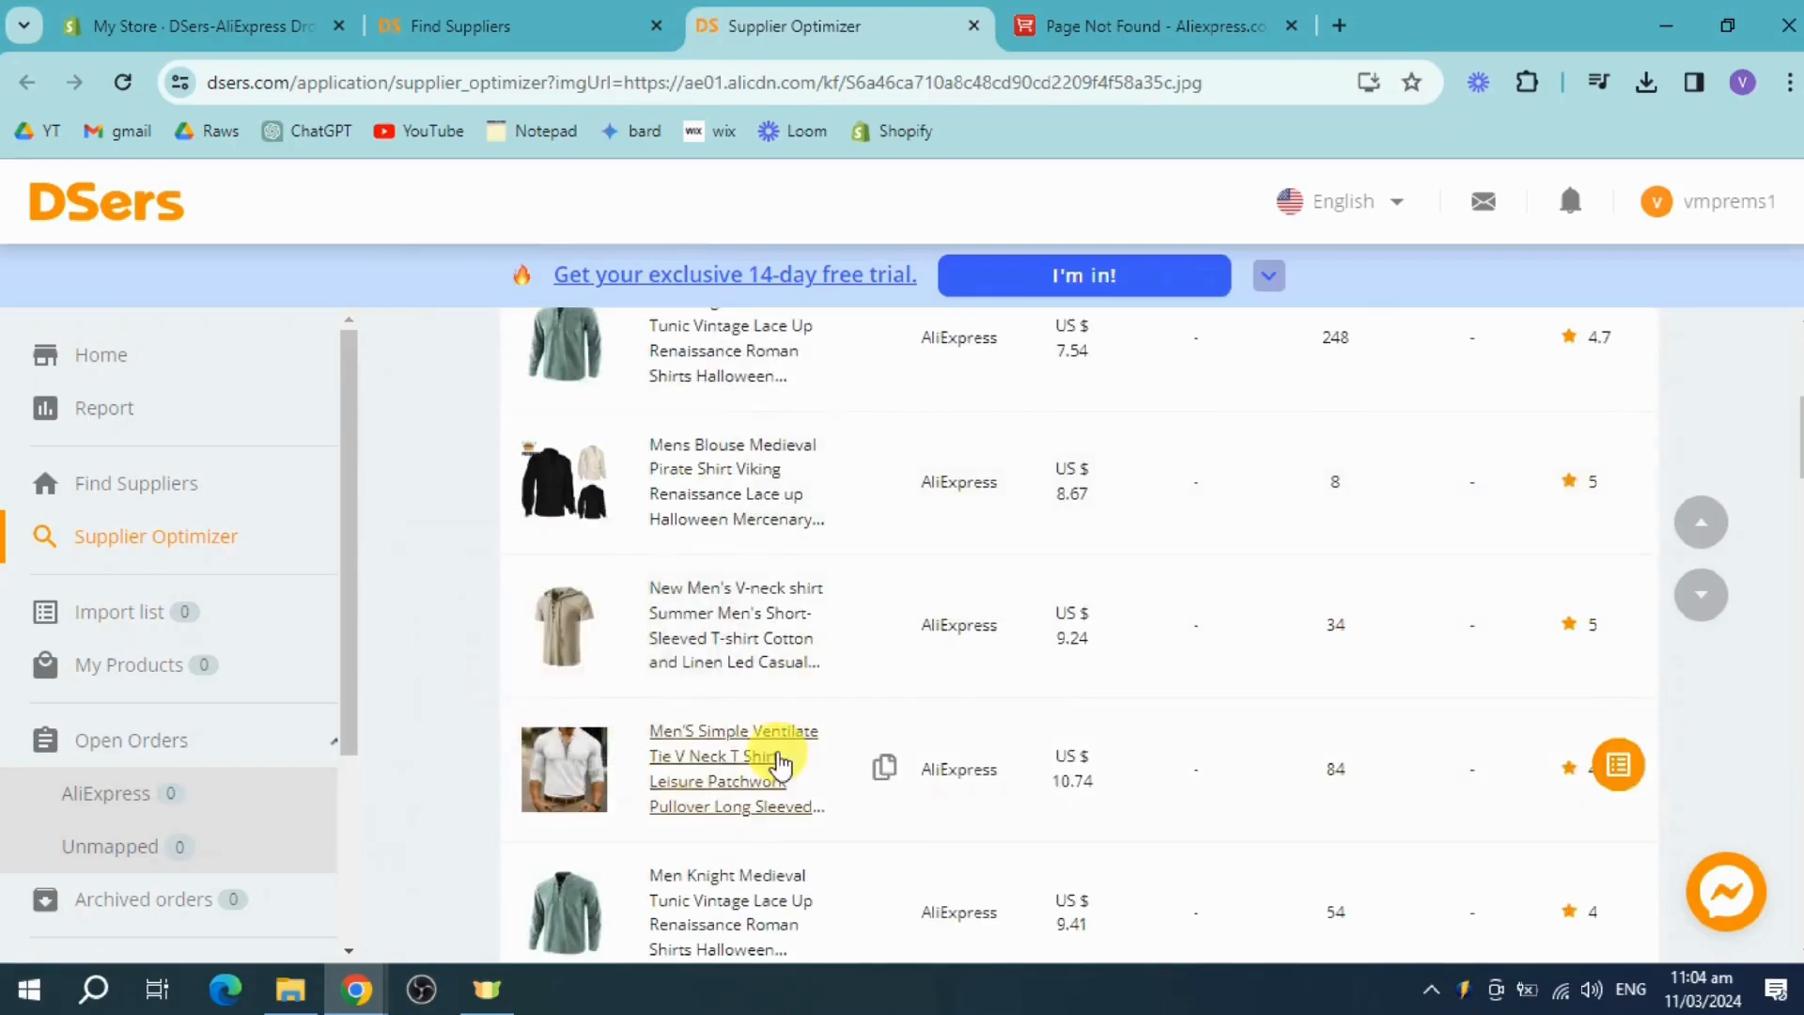
scroll(996, 776, up, 2)
scroll(1043, 789, down, 3)
scroll(1024, 780, up, 4)
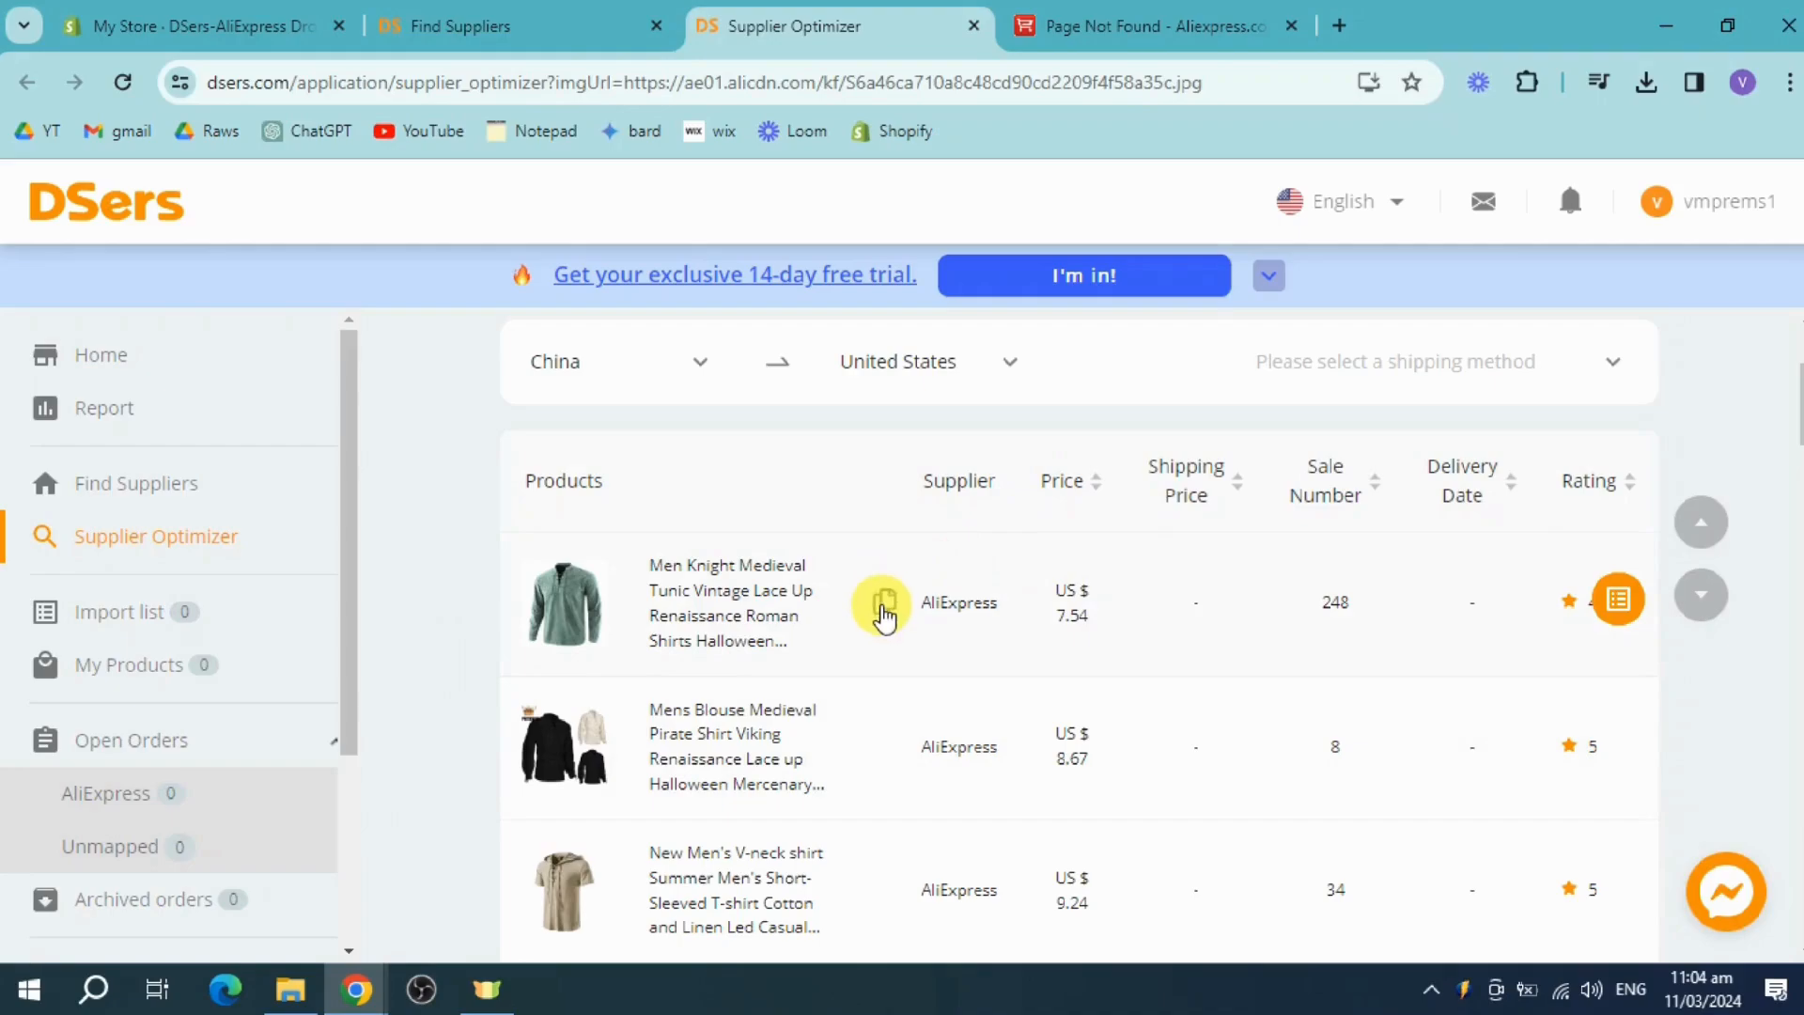
mouse_move(1613, 611)
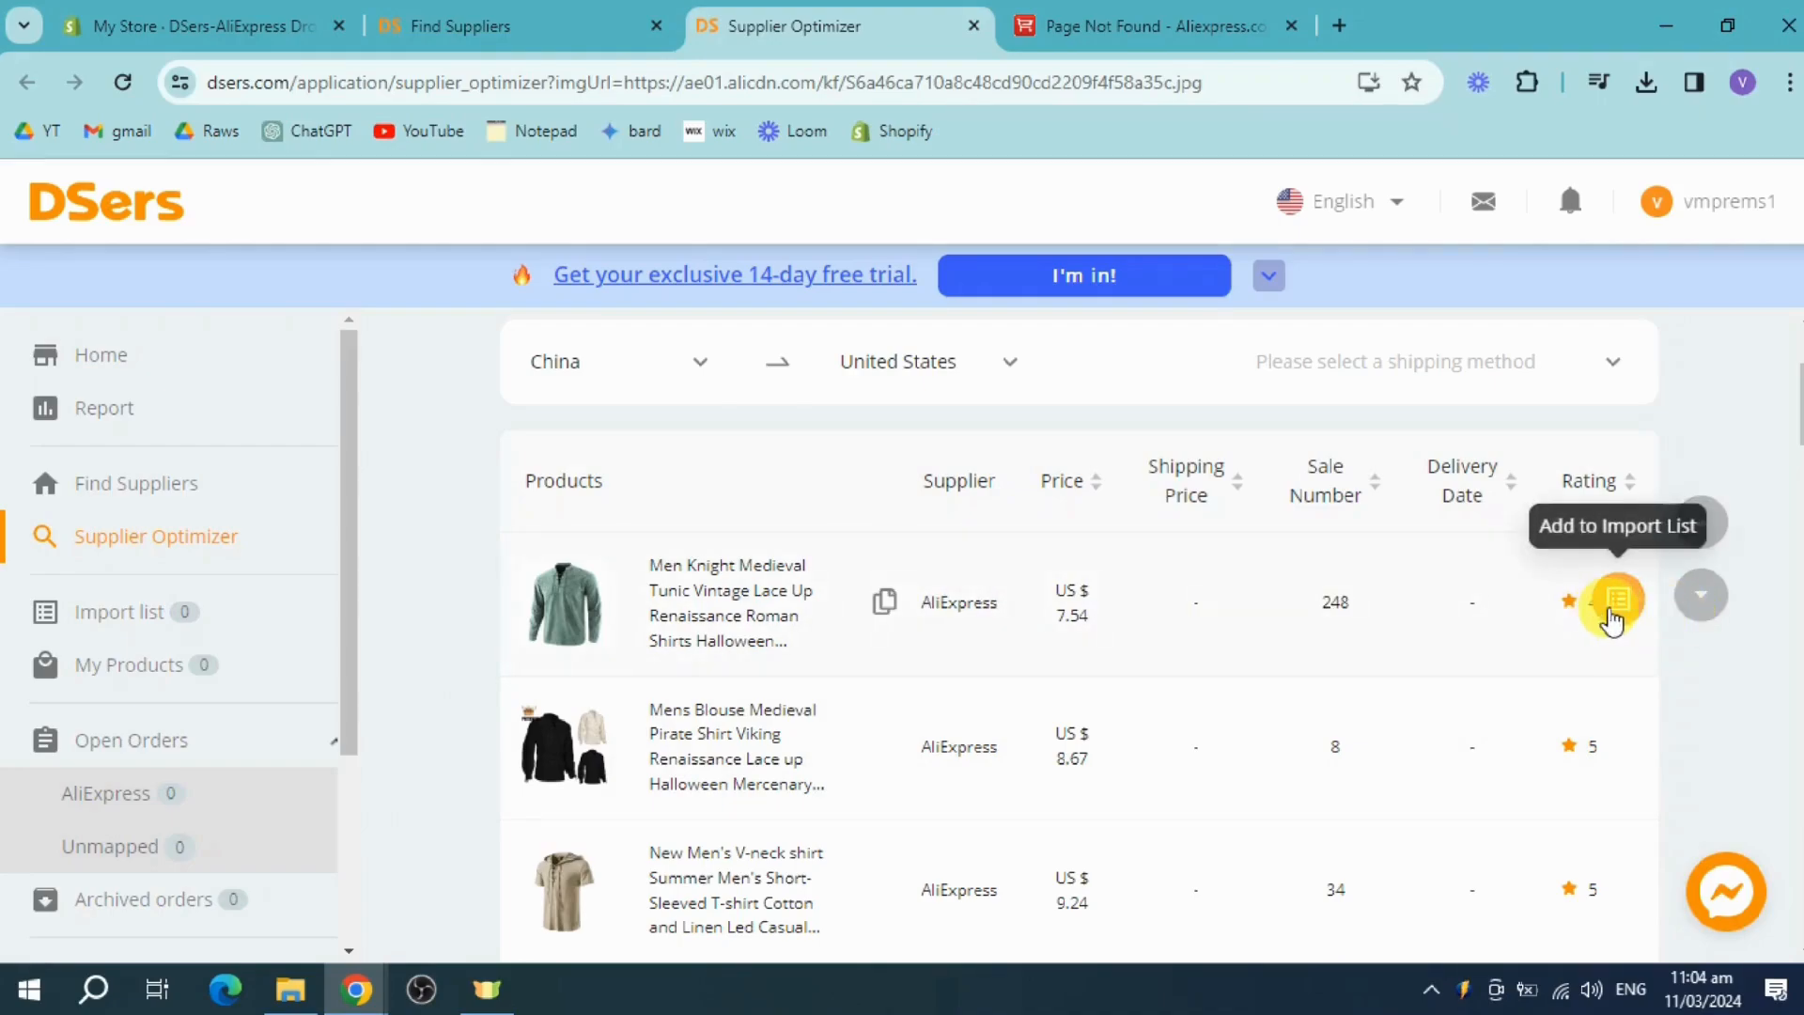
click(1618, 606)
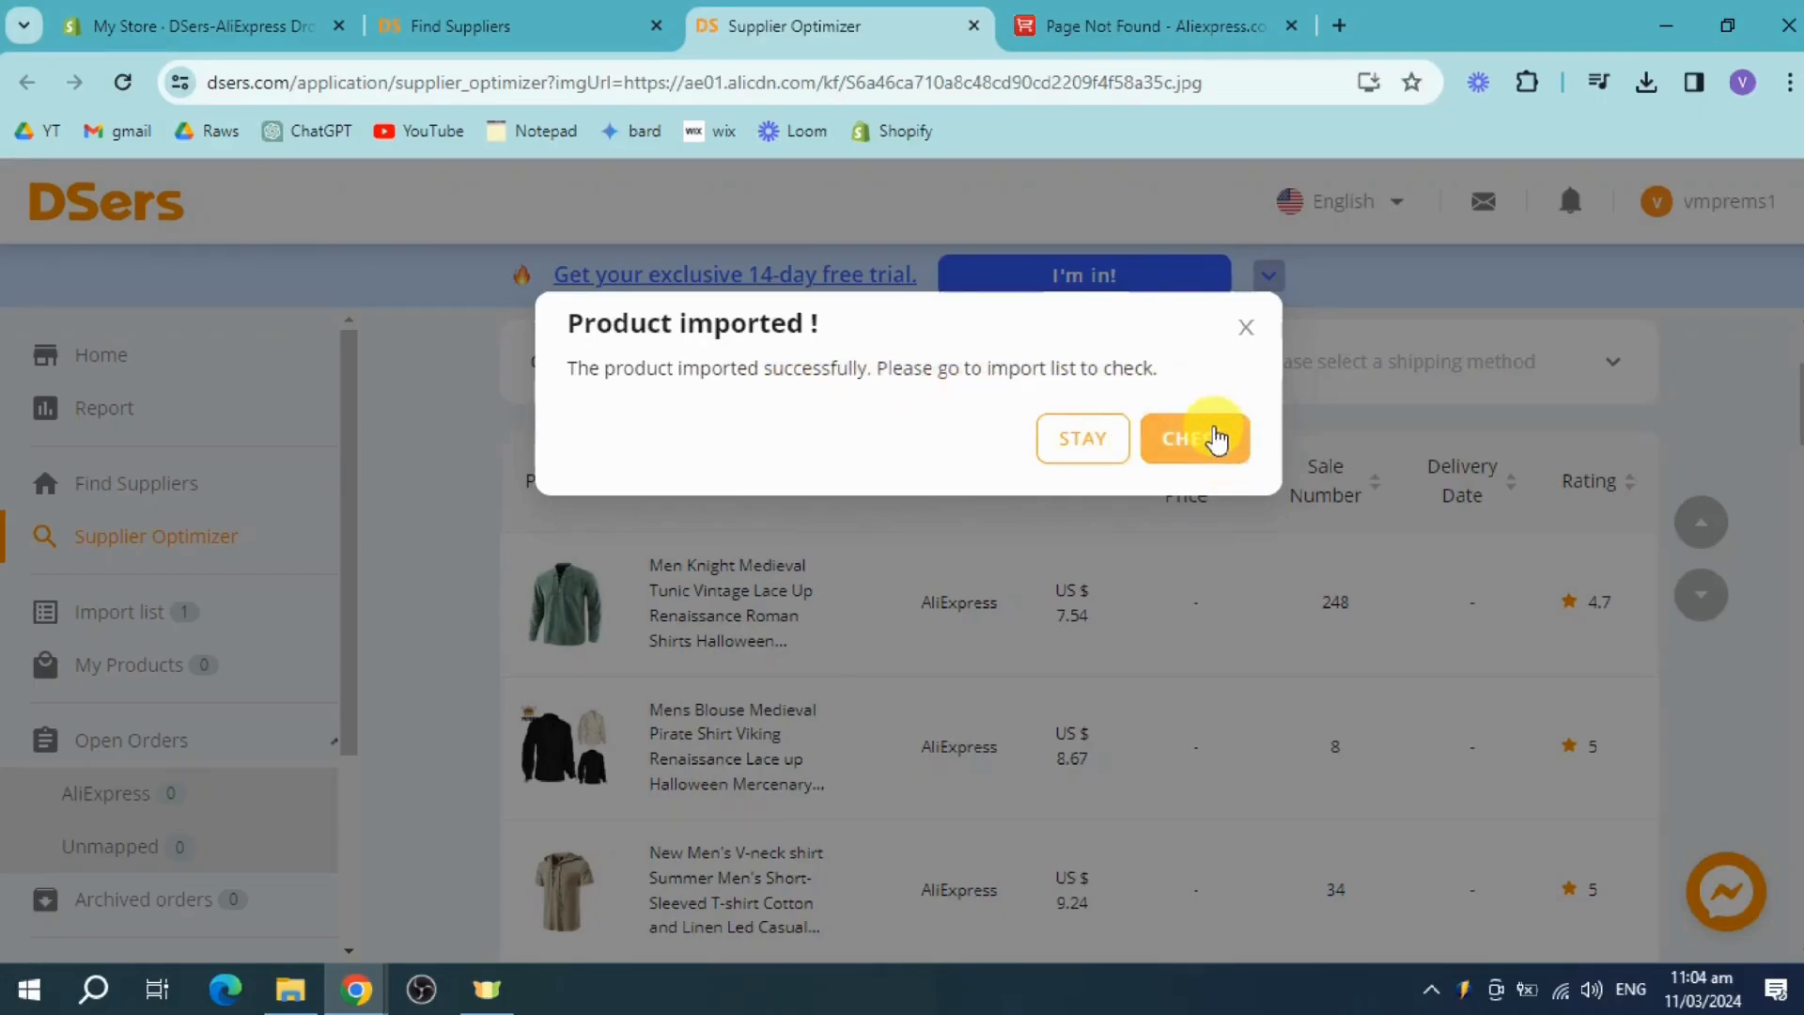
click(1246, 329)
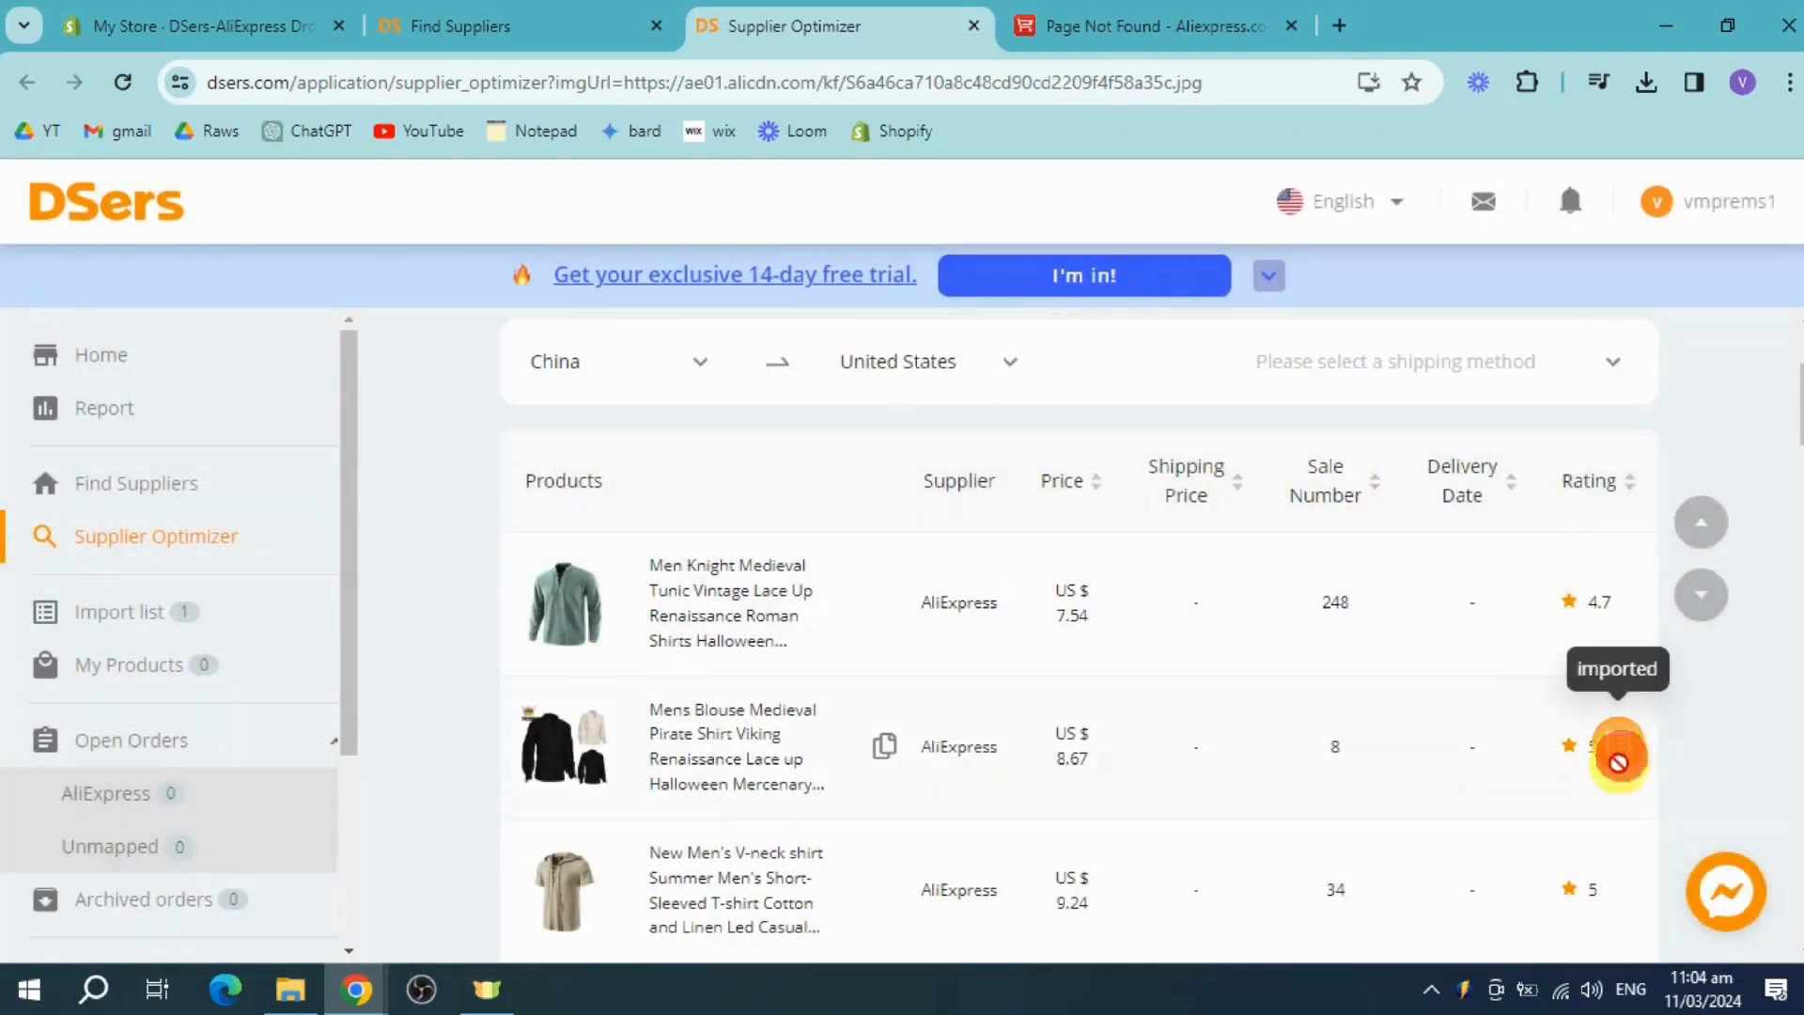
Add the Mens Blouse Medieval Pirate Shirt and the New Men's V-neck shirt to the import list, and open that list.
scroll(1382, 771, down, 3)
click(1621, 684)
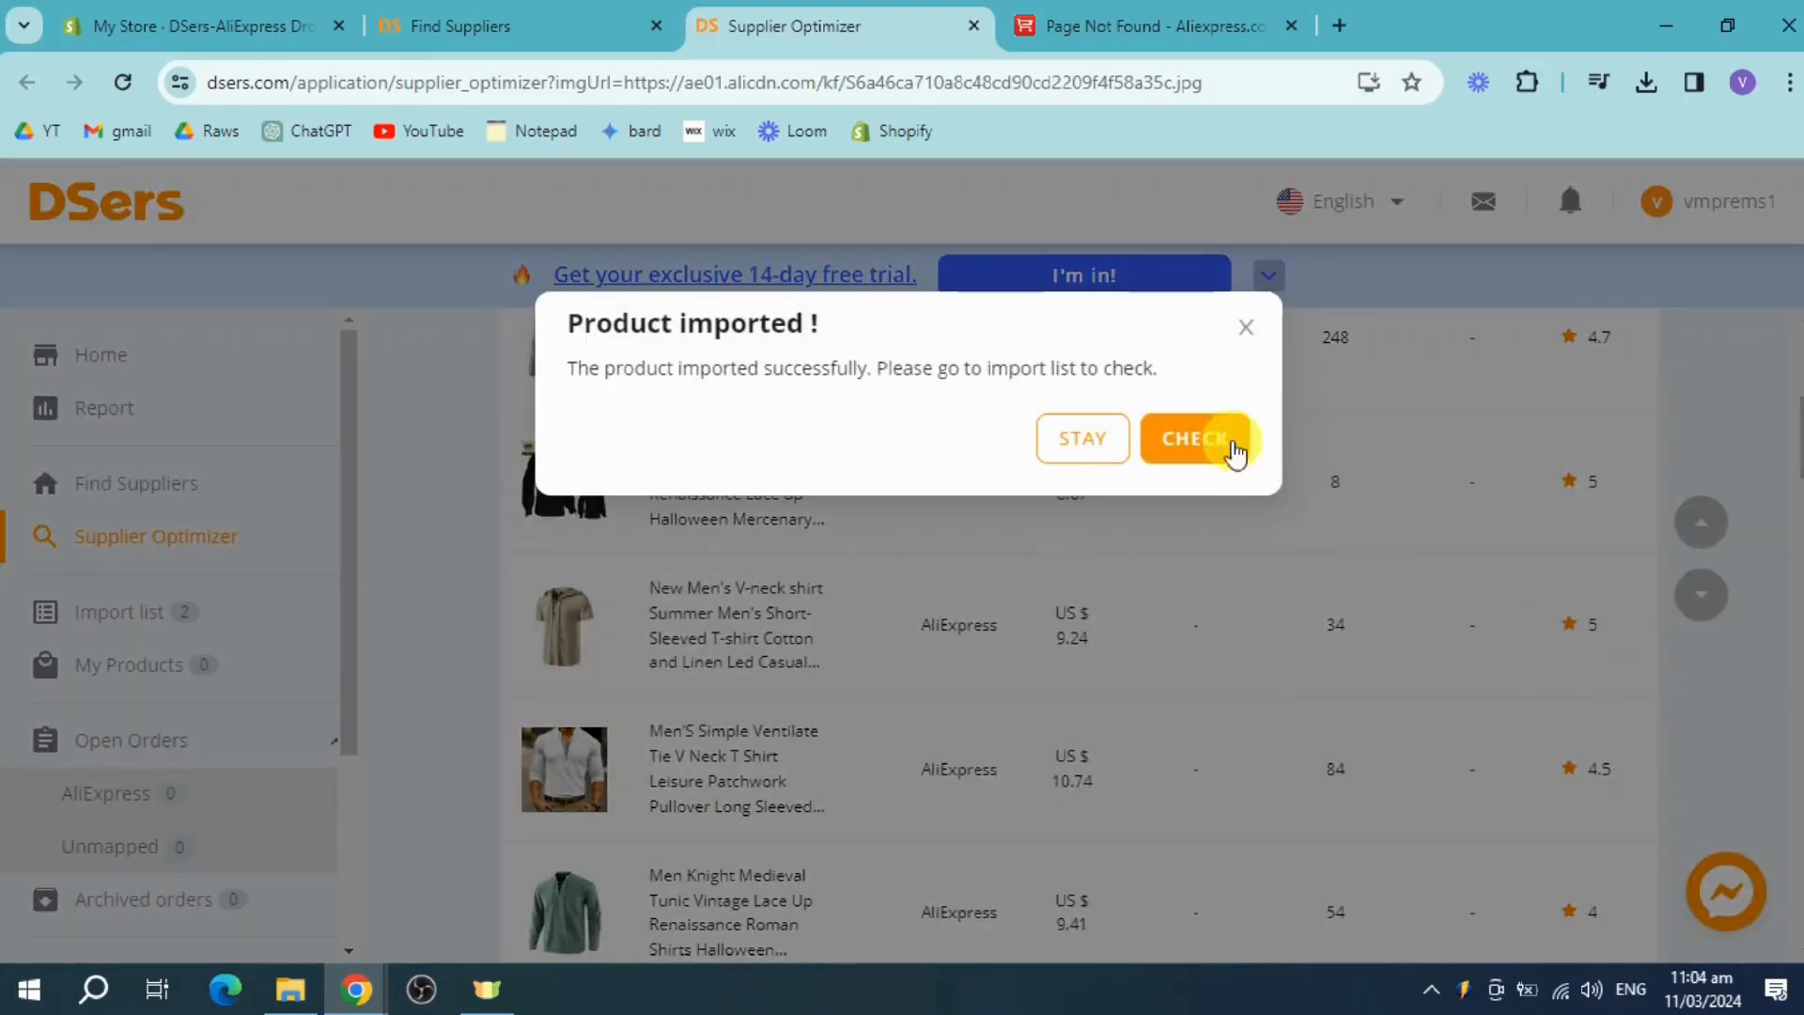
click(1240, 330)
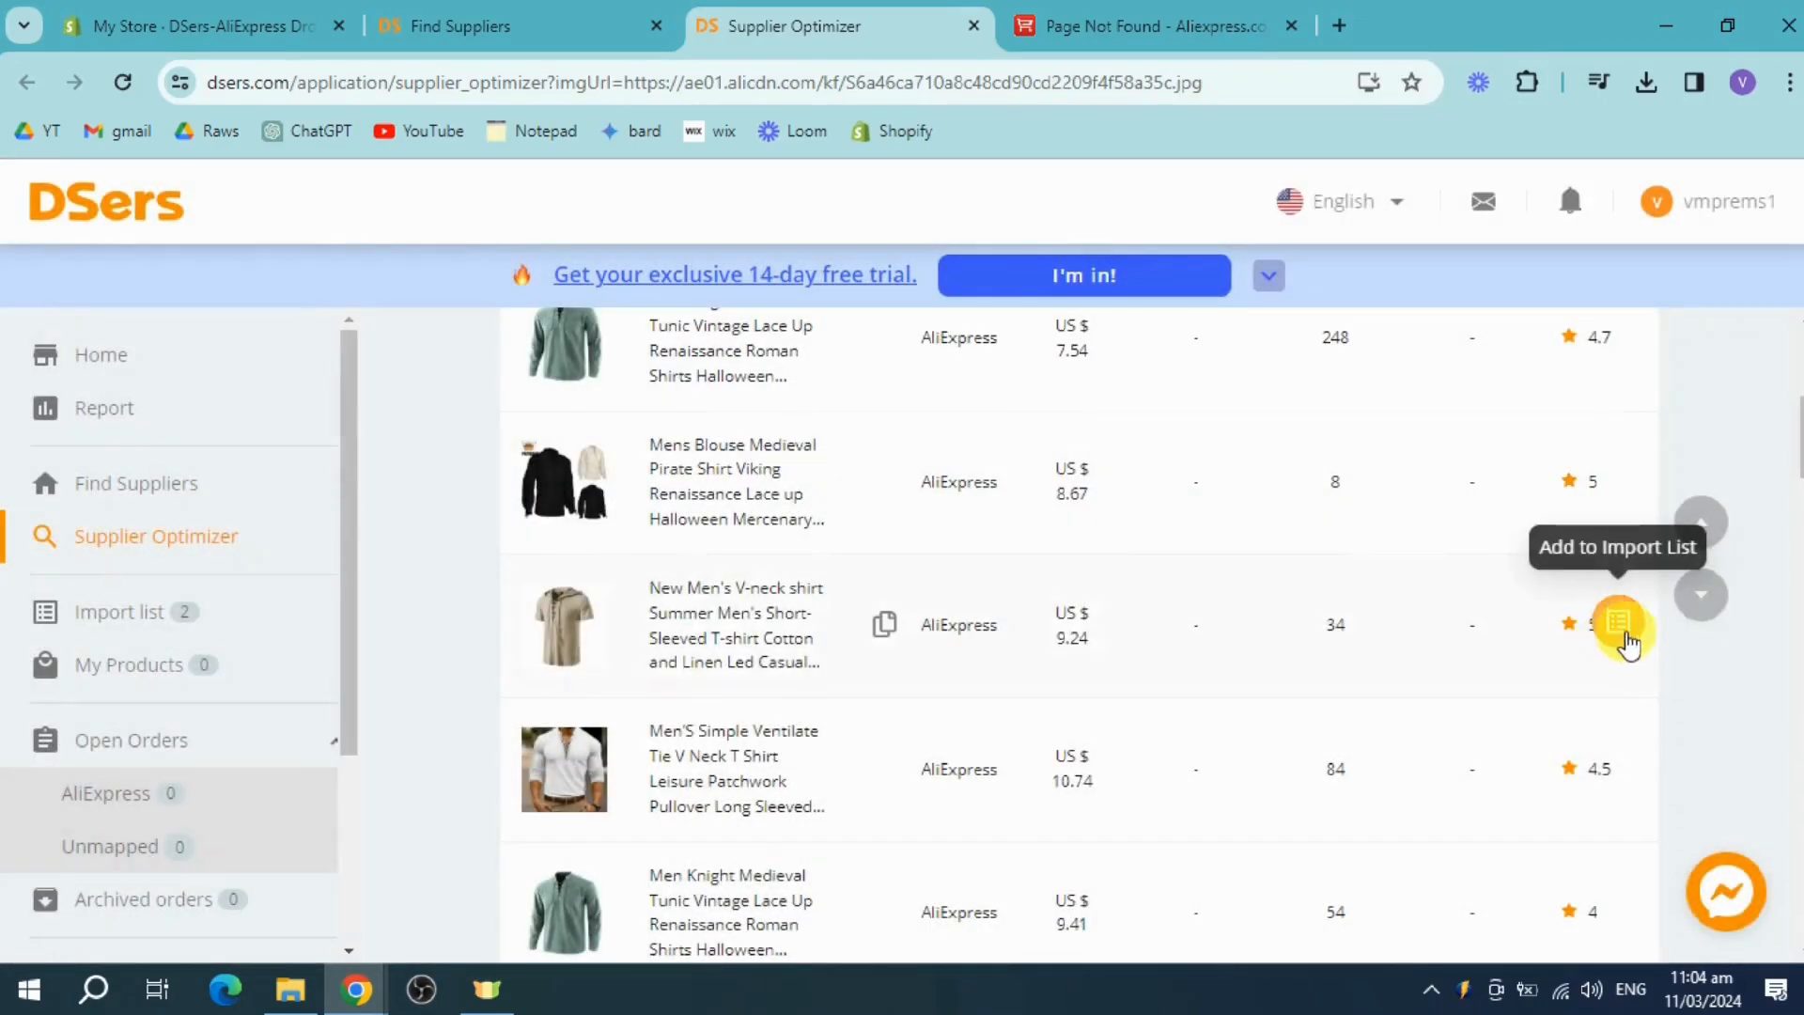
click(1623, 628)
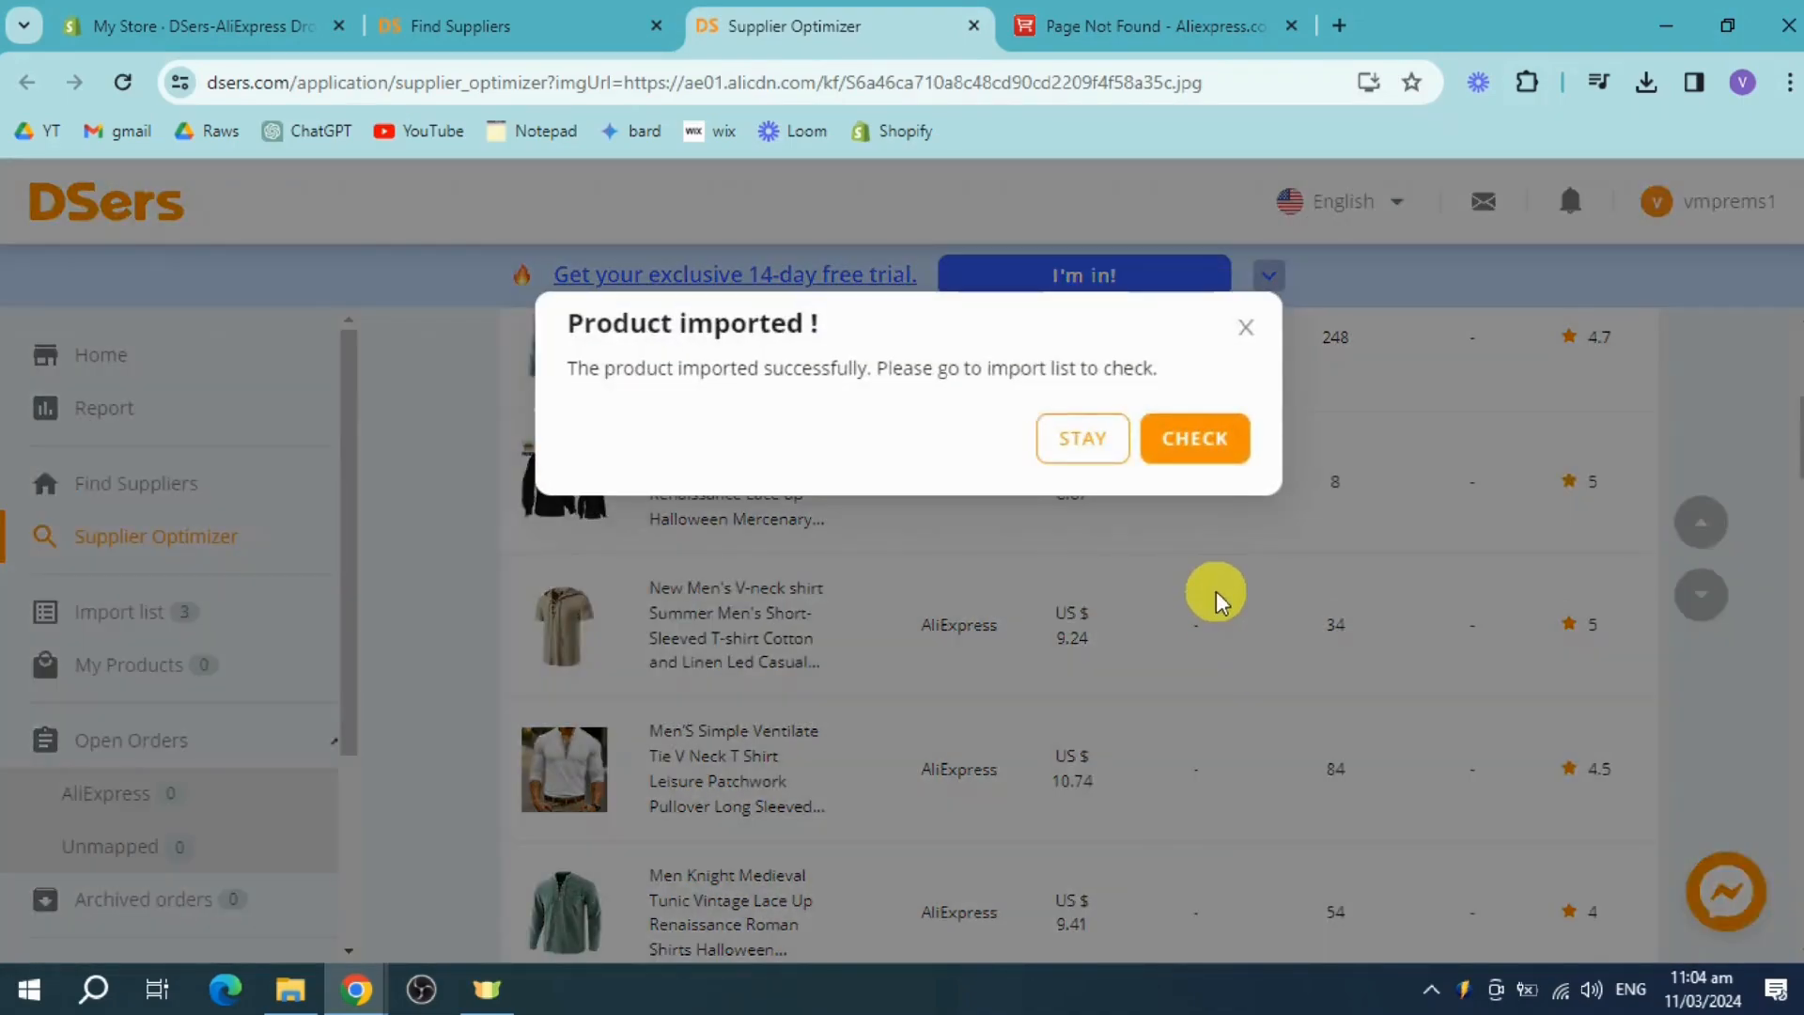
click(1170, 437)
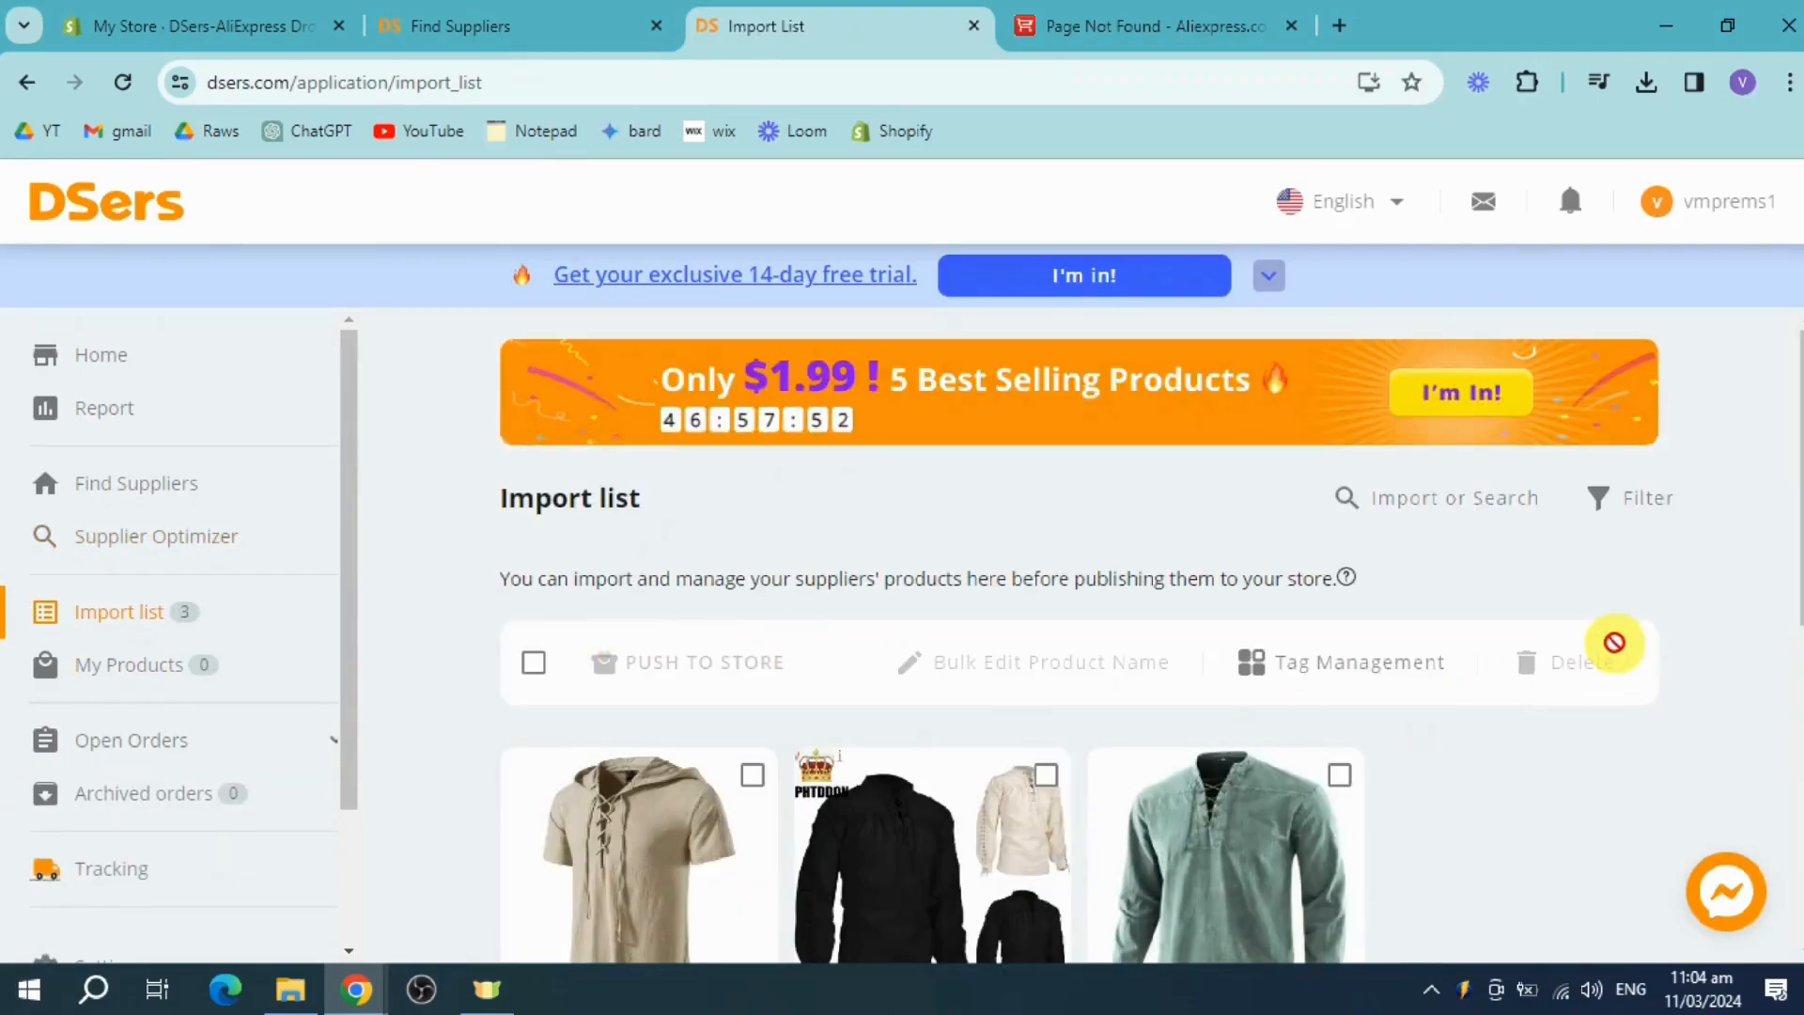
Select all three shirts in the import list and start pushing them to the store.
scroll(1496, 761, down, 3)
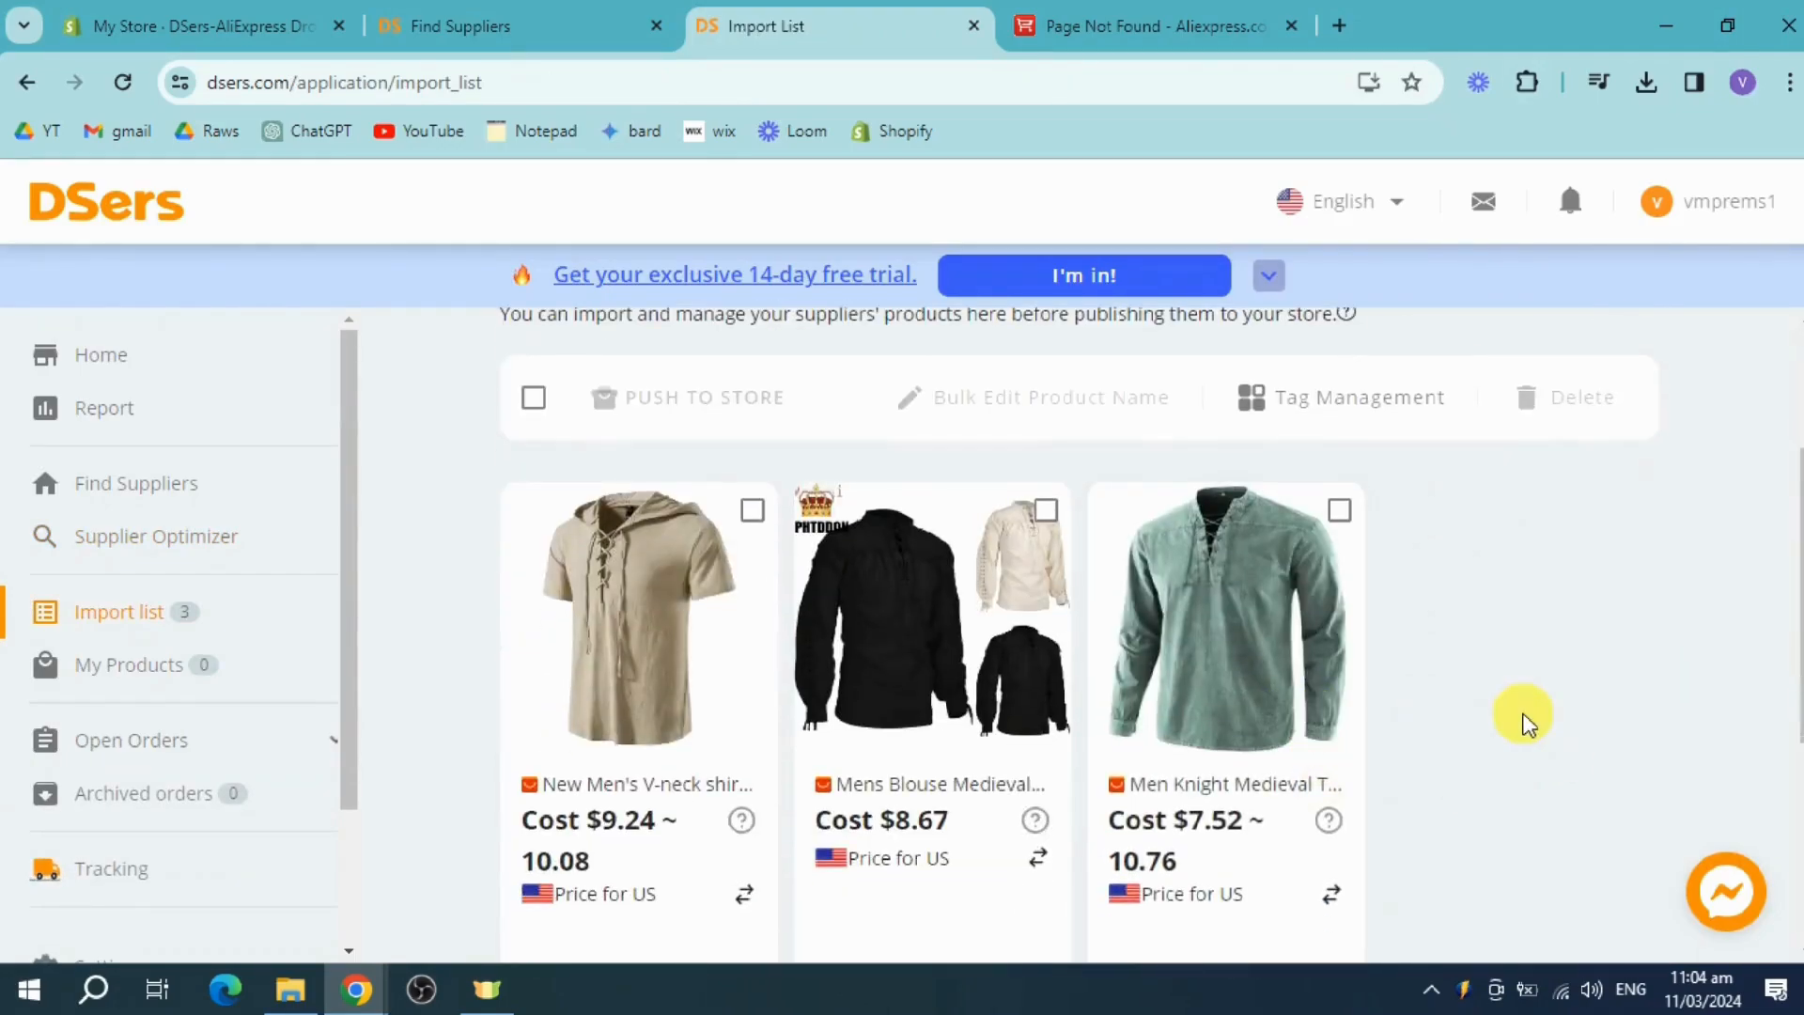
scroll(1530, 703, down, 3)
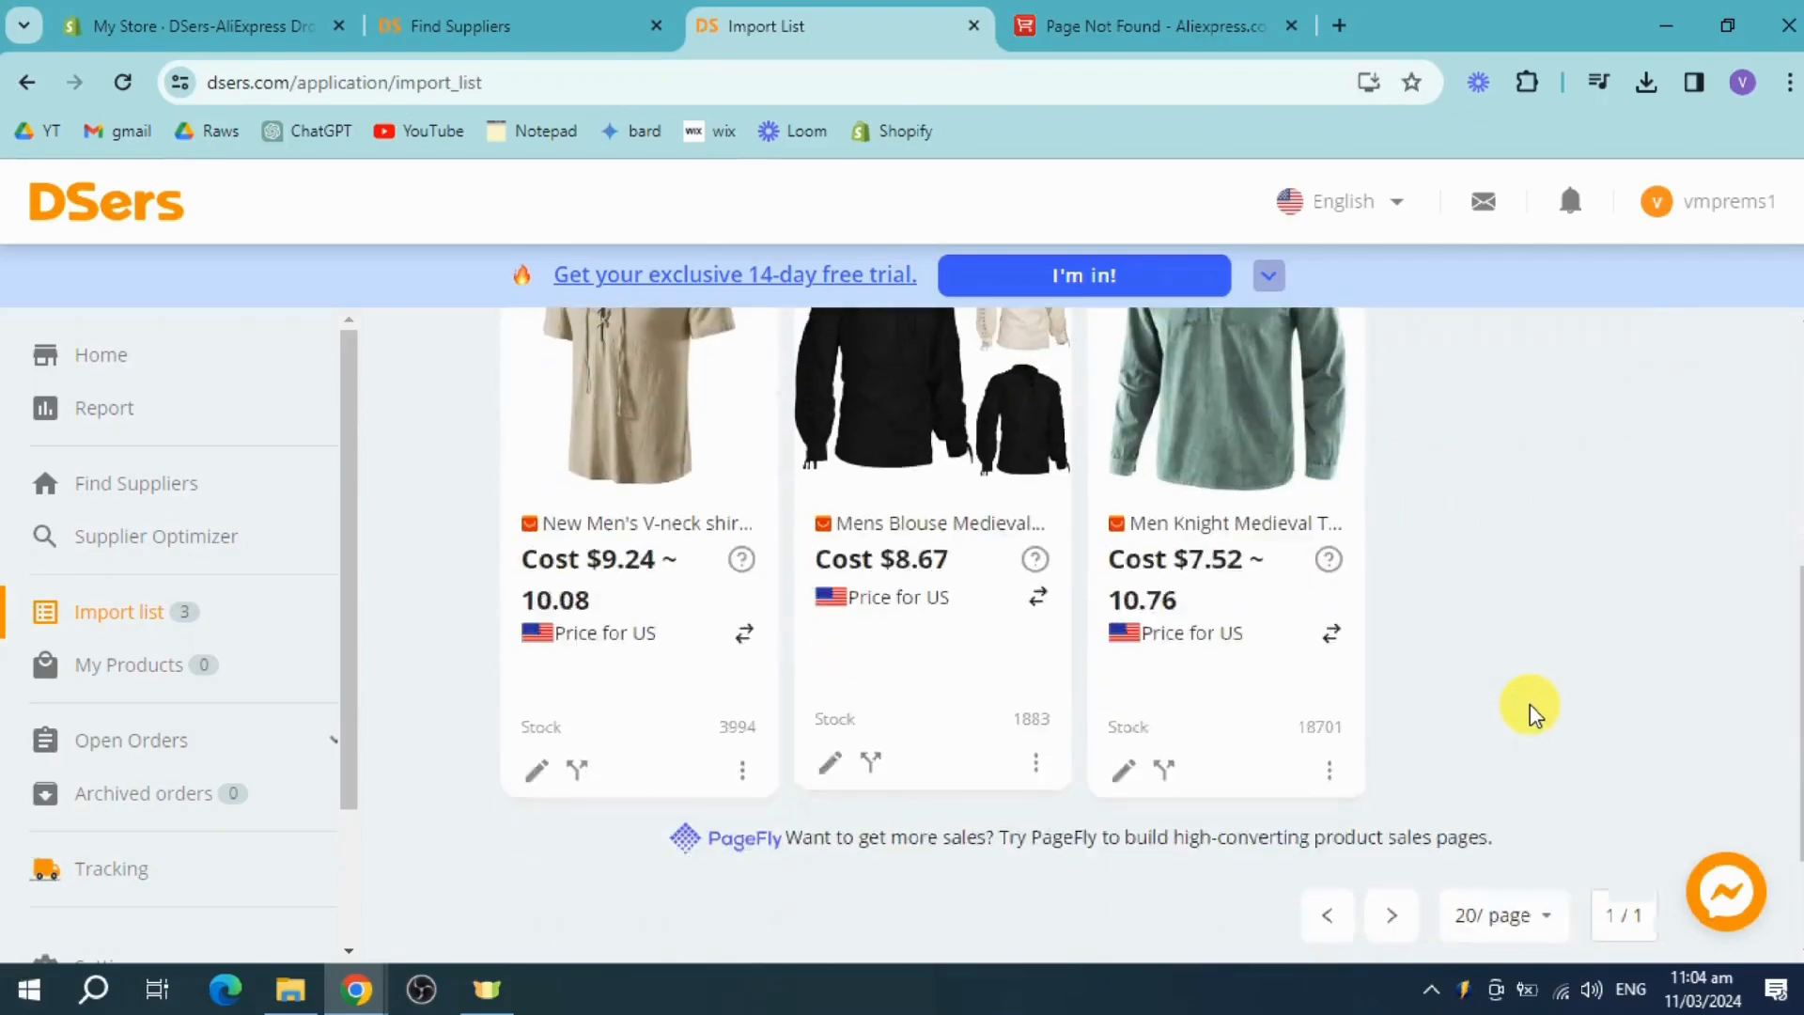
scroll(1530, 703, up, 3)
click(752, 510)
click(1044, 515)
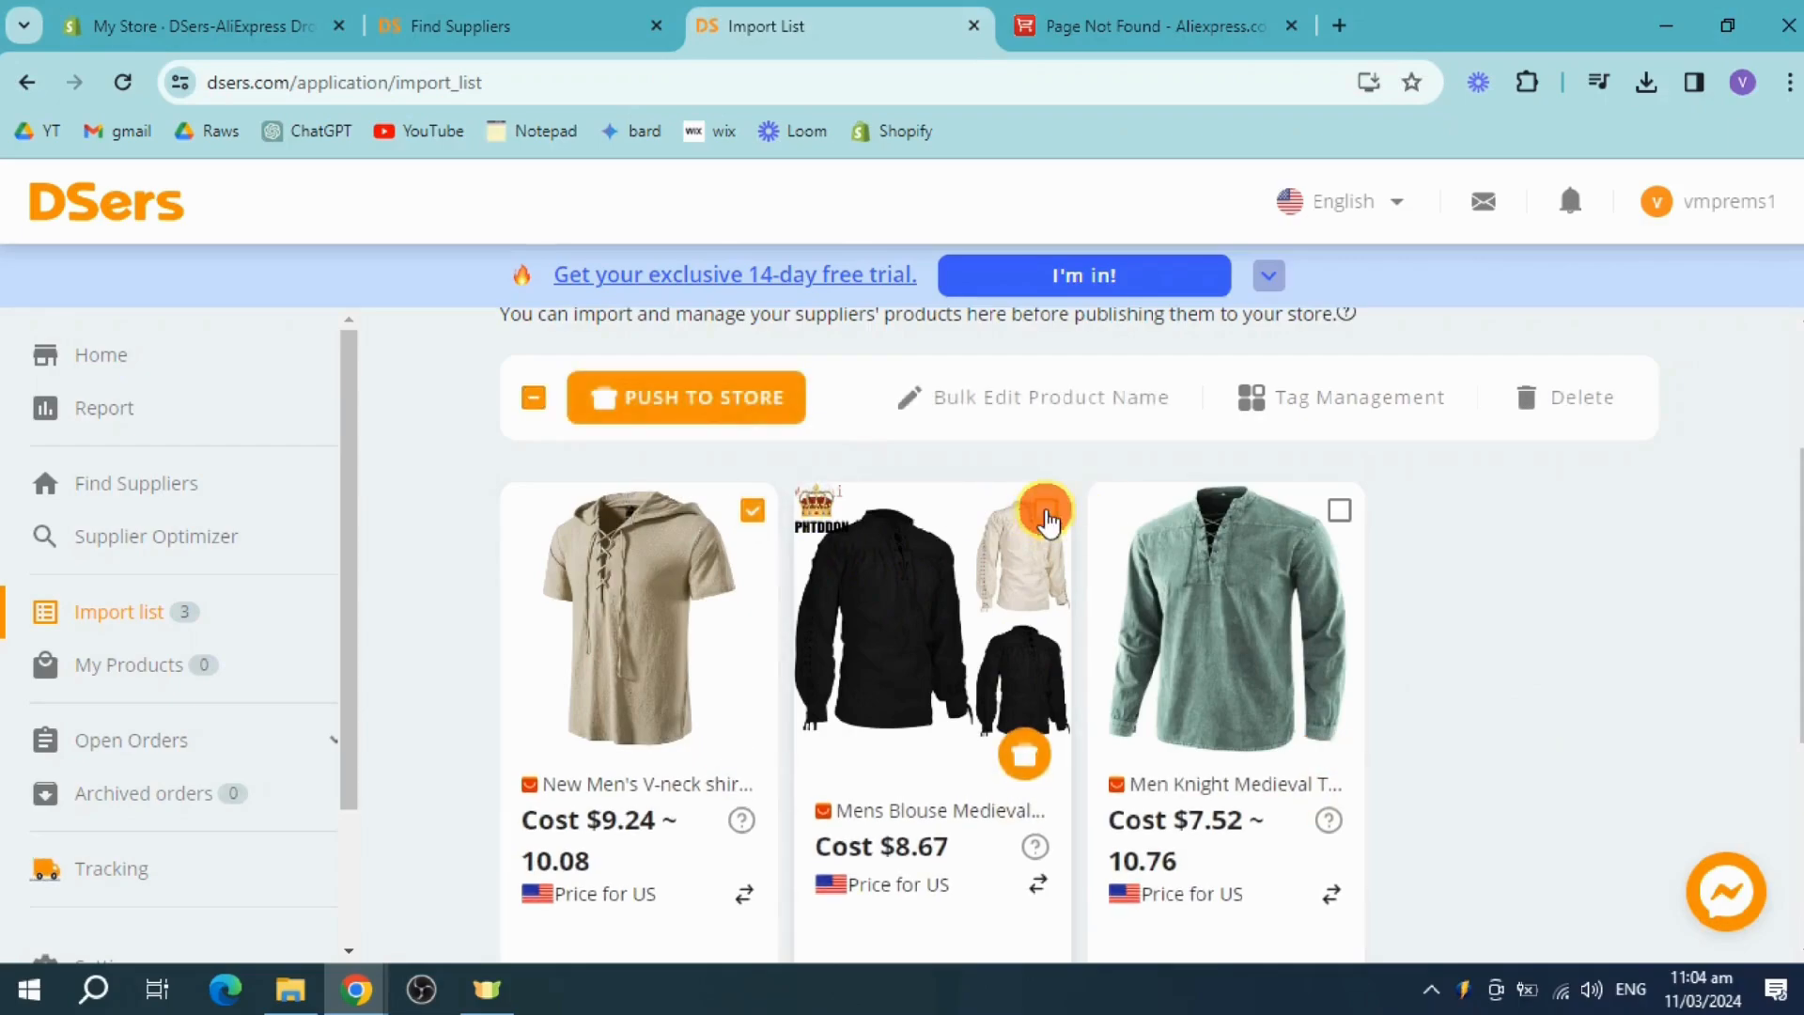
click(1335, 513)
click(775, 414)
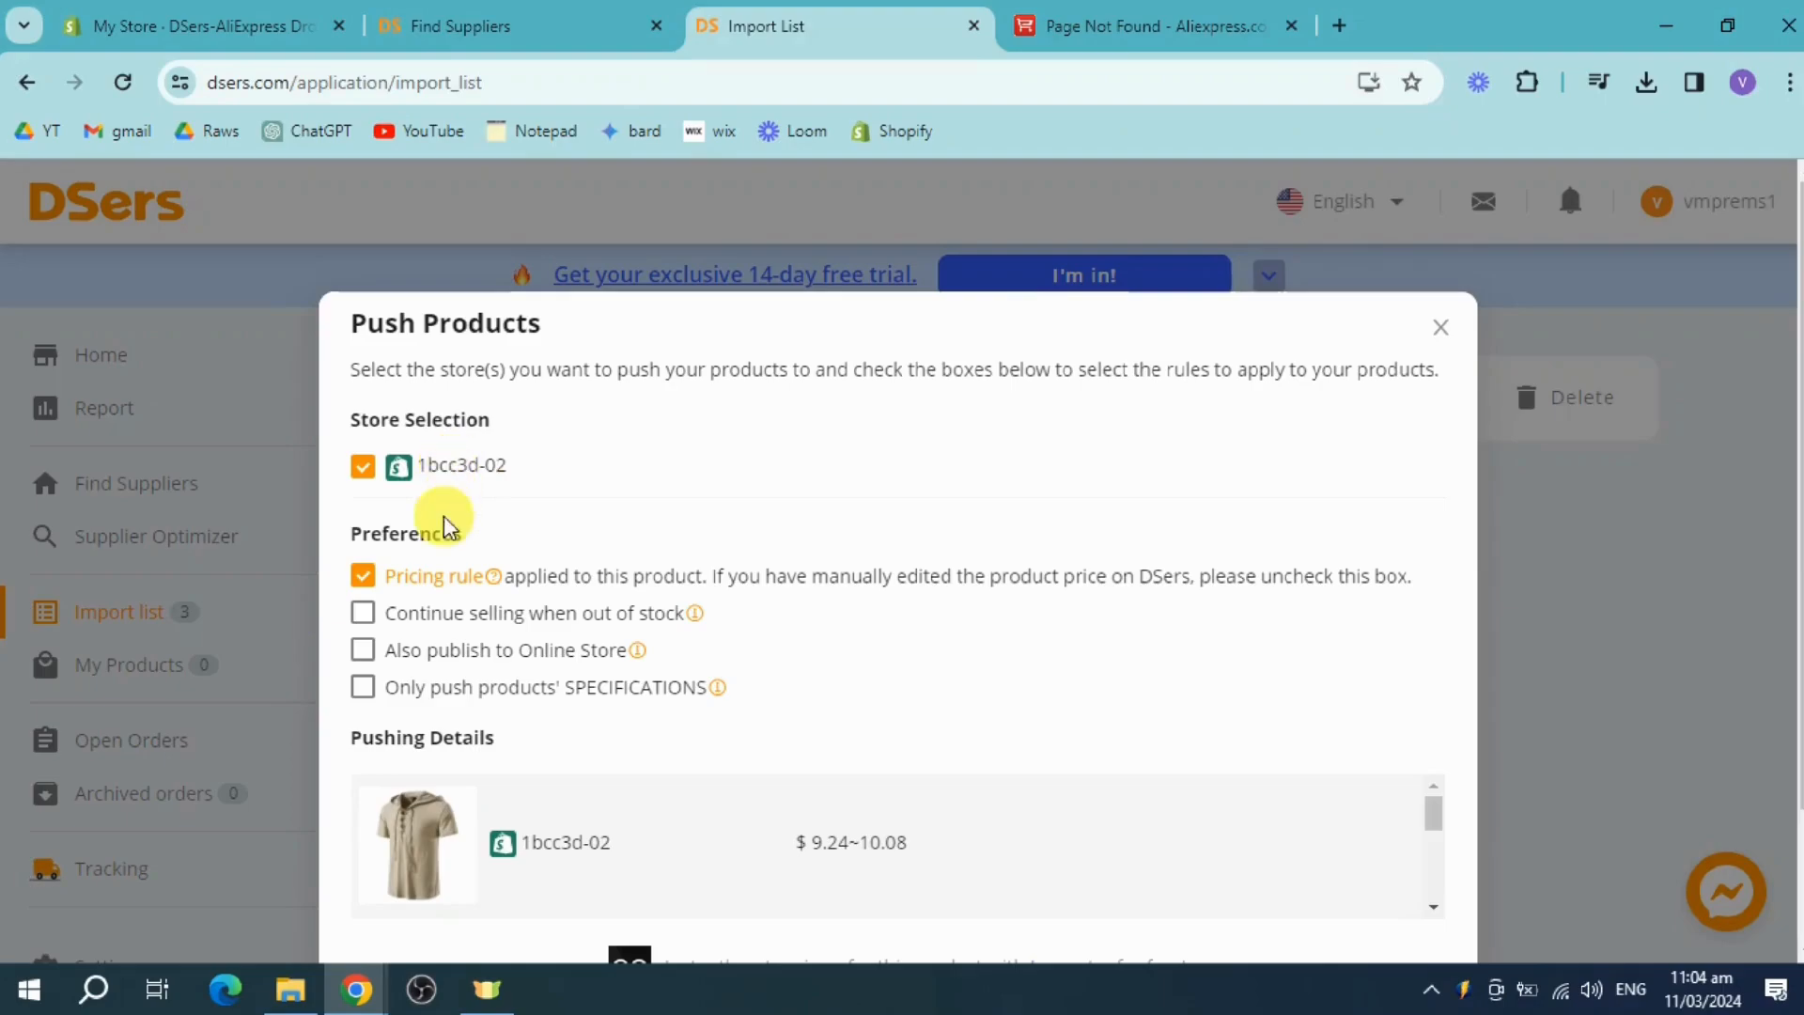
Push the products with selling when out of stock and publishing to Online Store enabled, and check their push status.
click(369, 617)
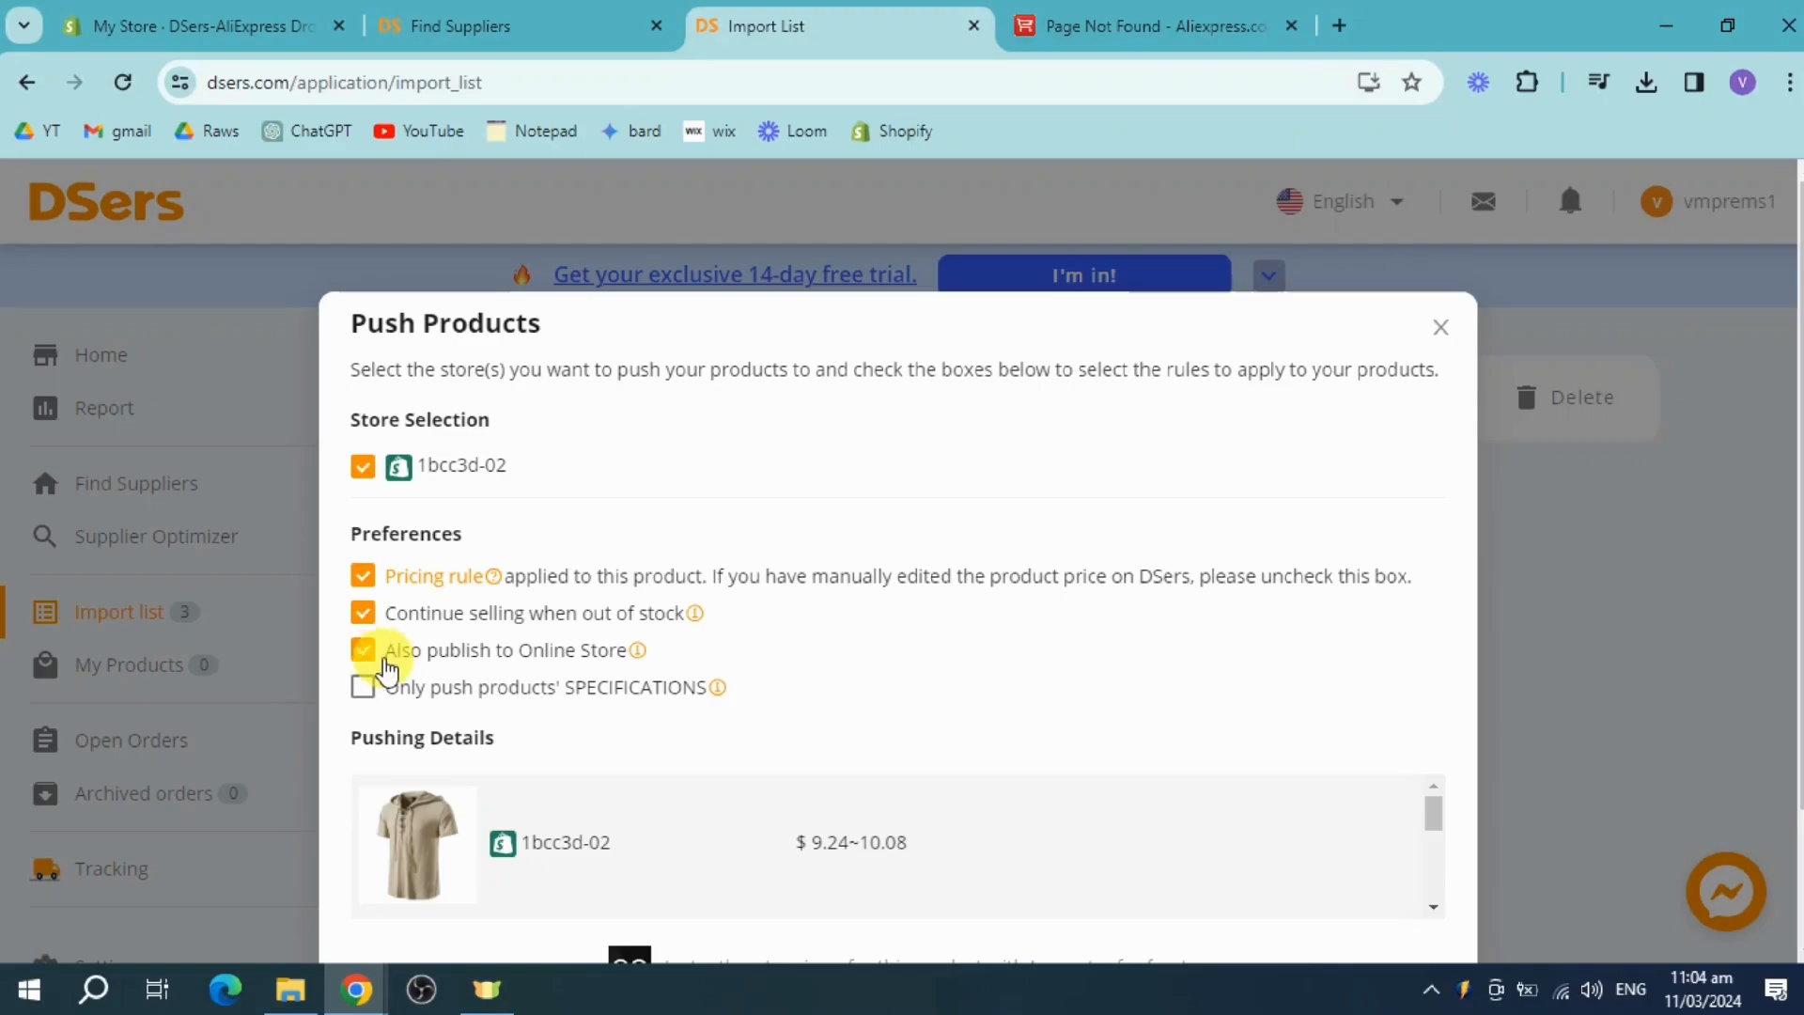
scroll(1107, 646, down, 2)
click(1339, 878)
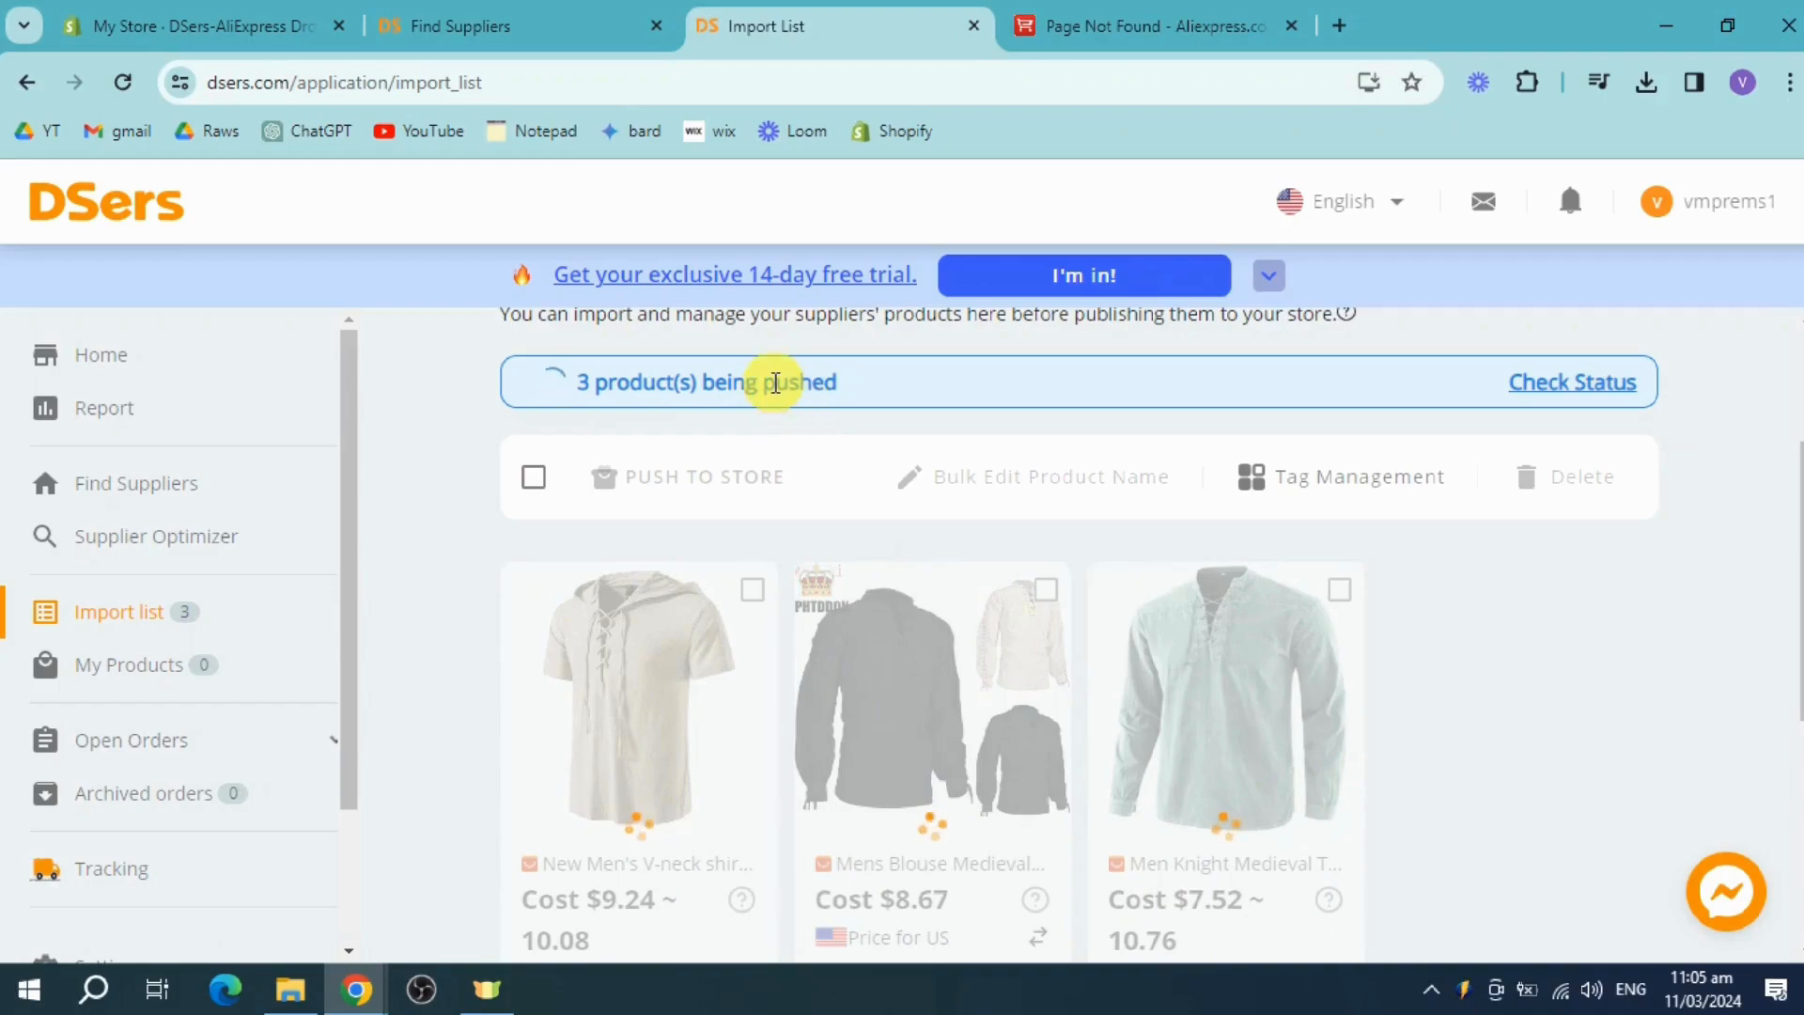
click(1579, 385)
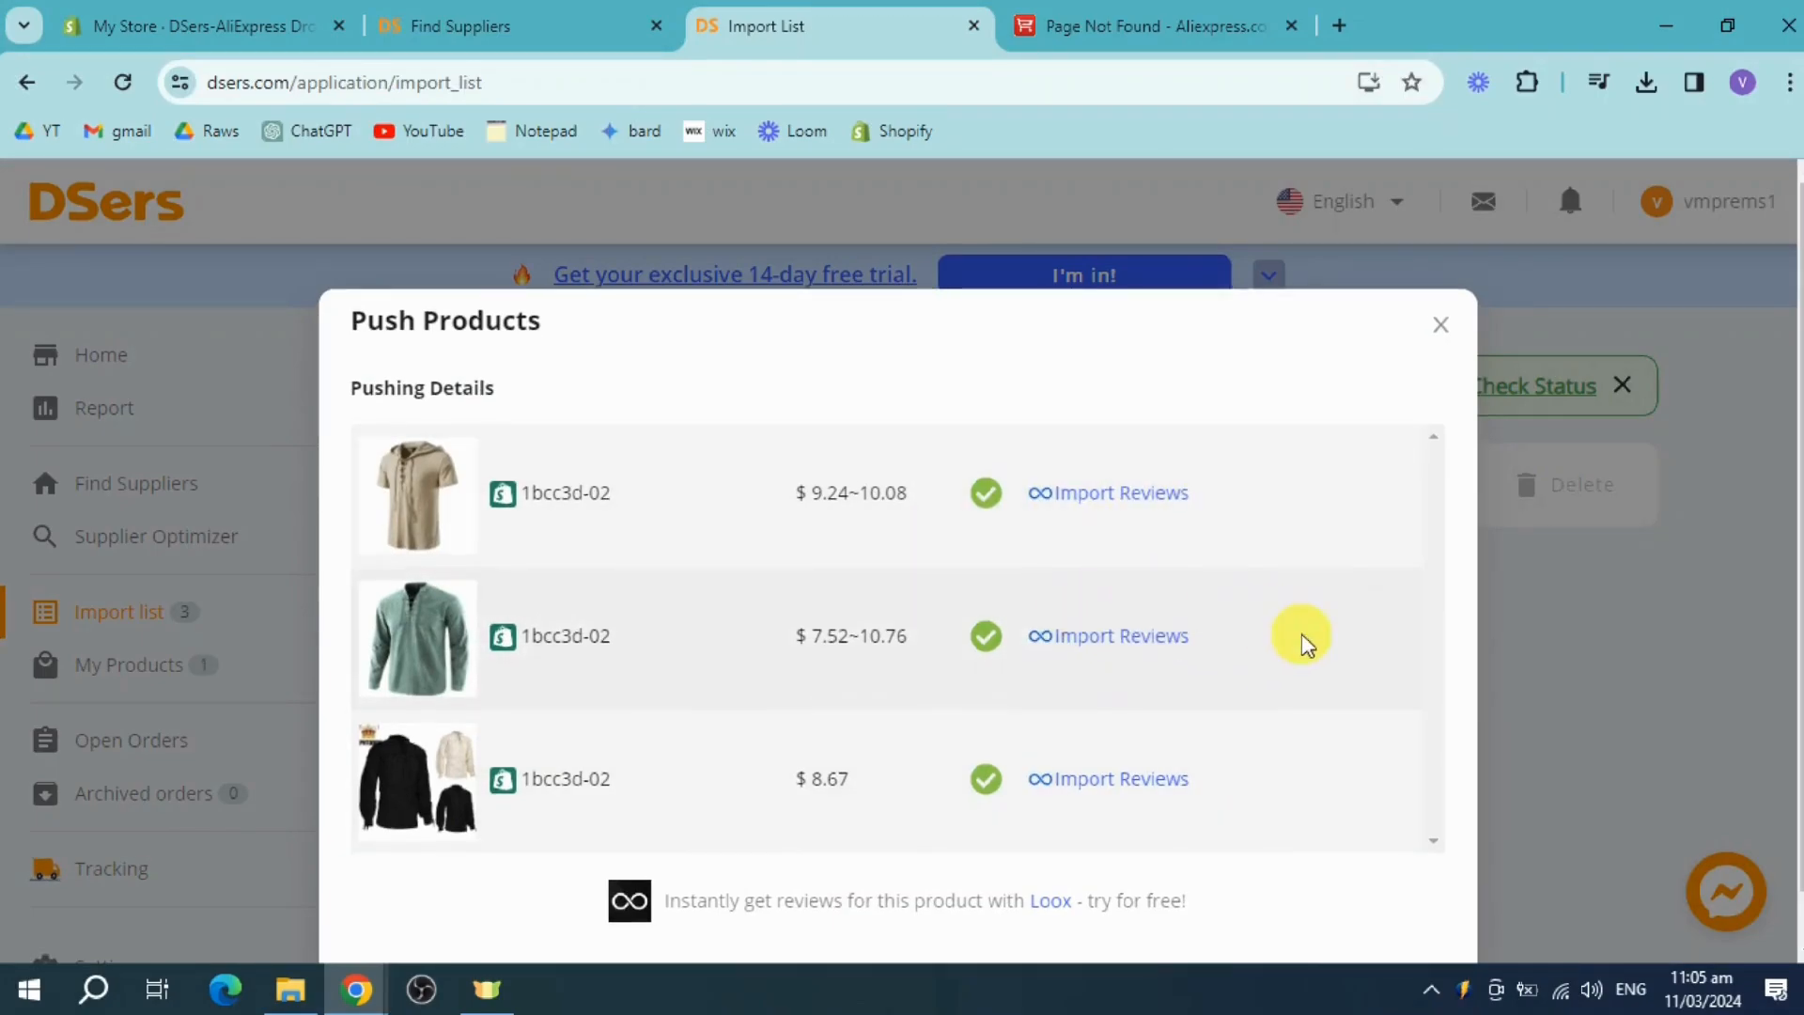
click(1443, 274)
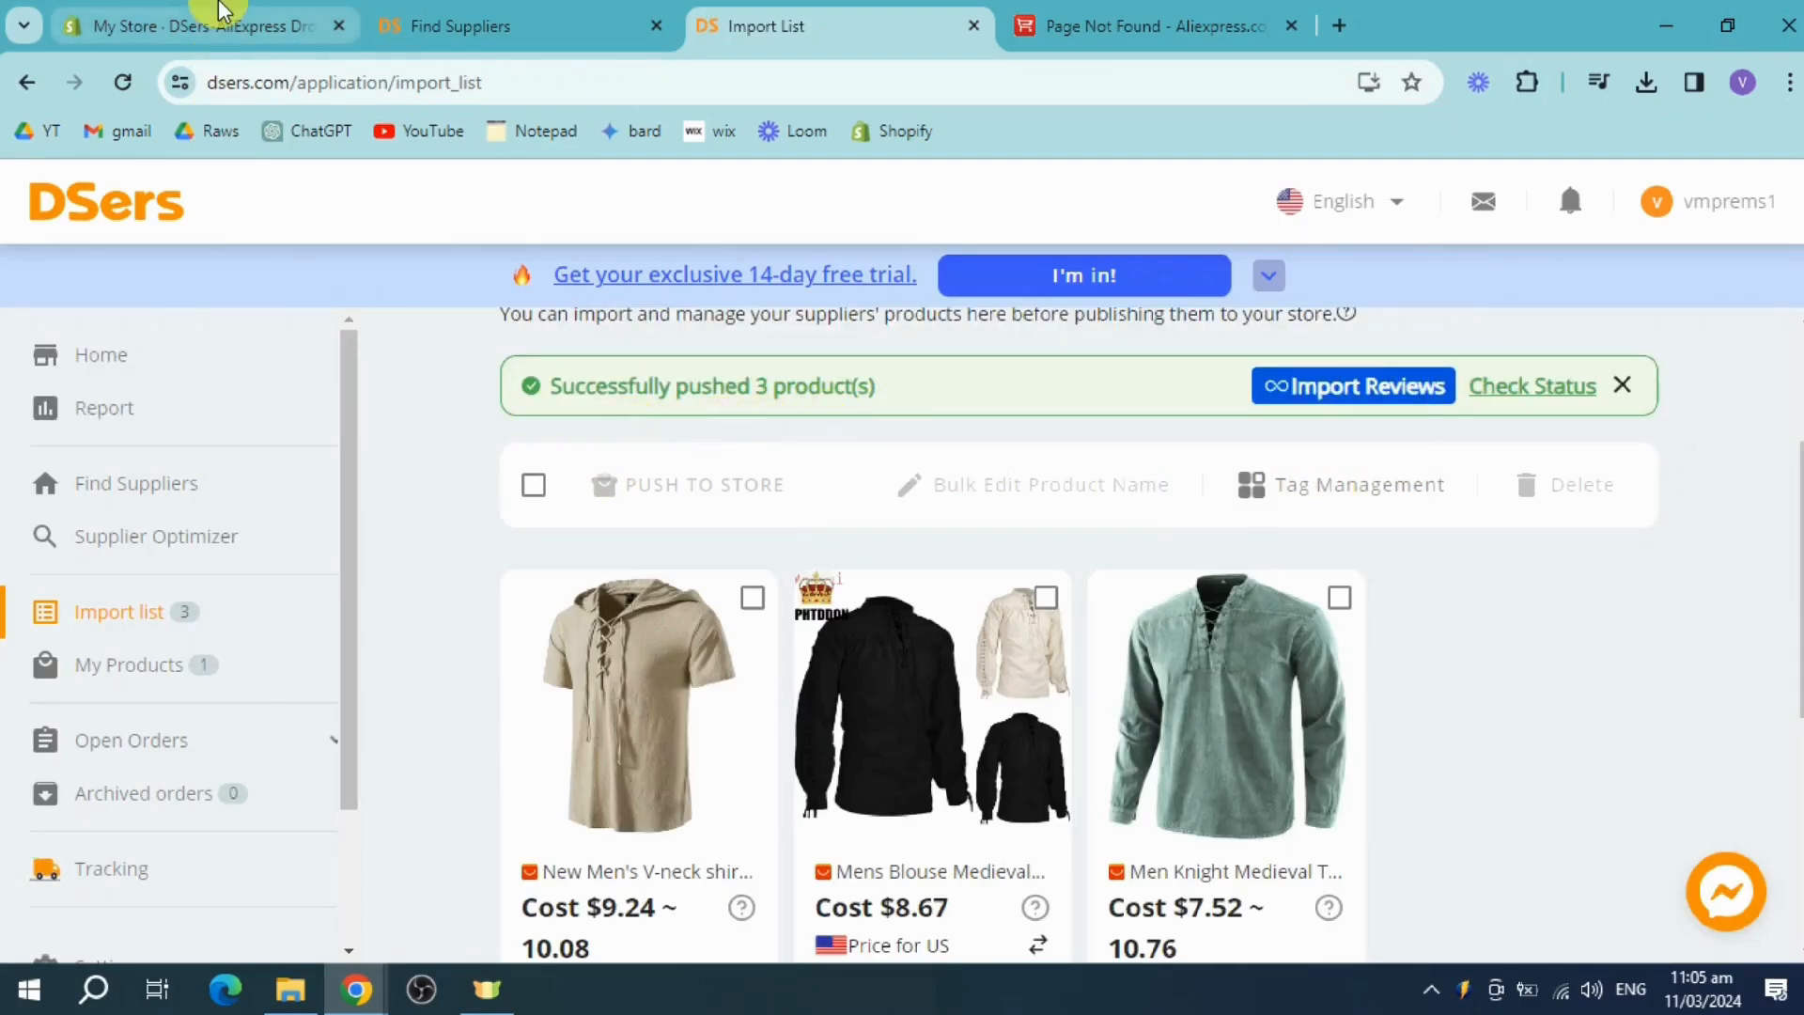
Switch to the Shopify admin and review the pushed shirts in the store's product list.
click(187, 25)
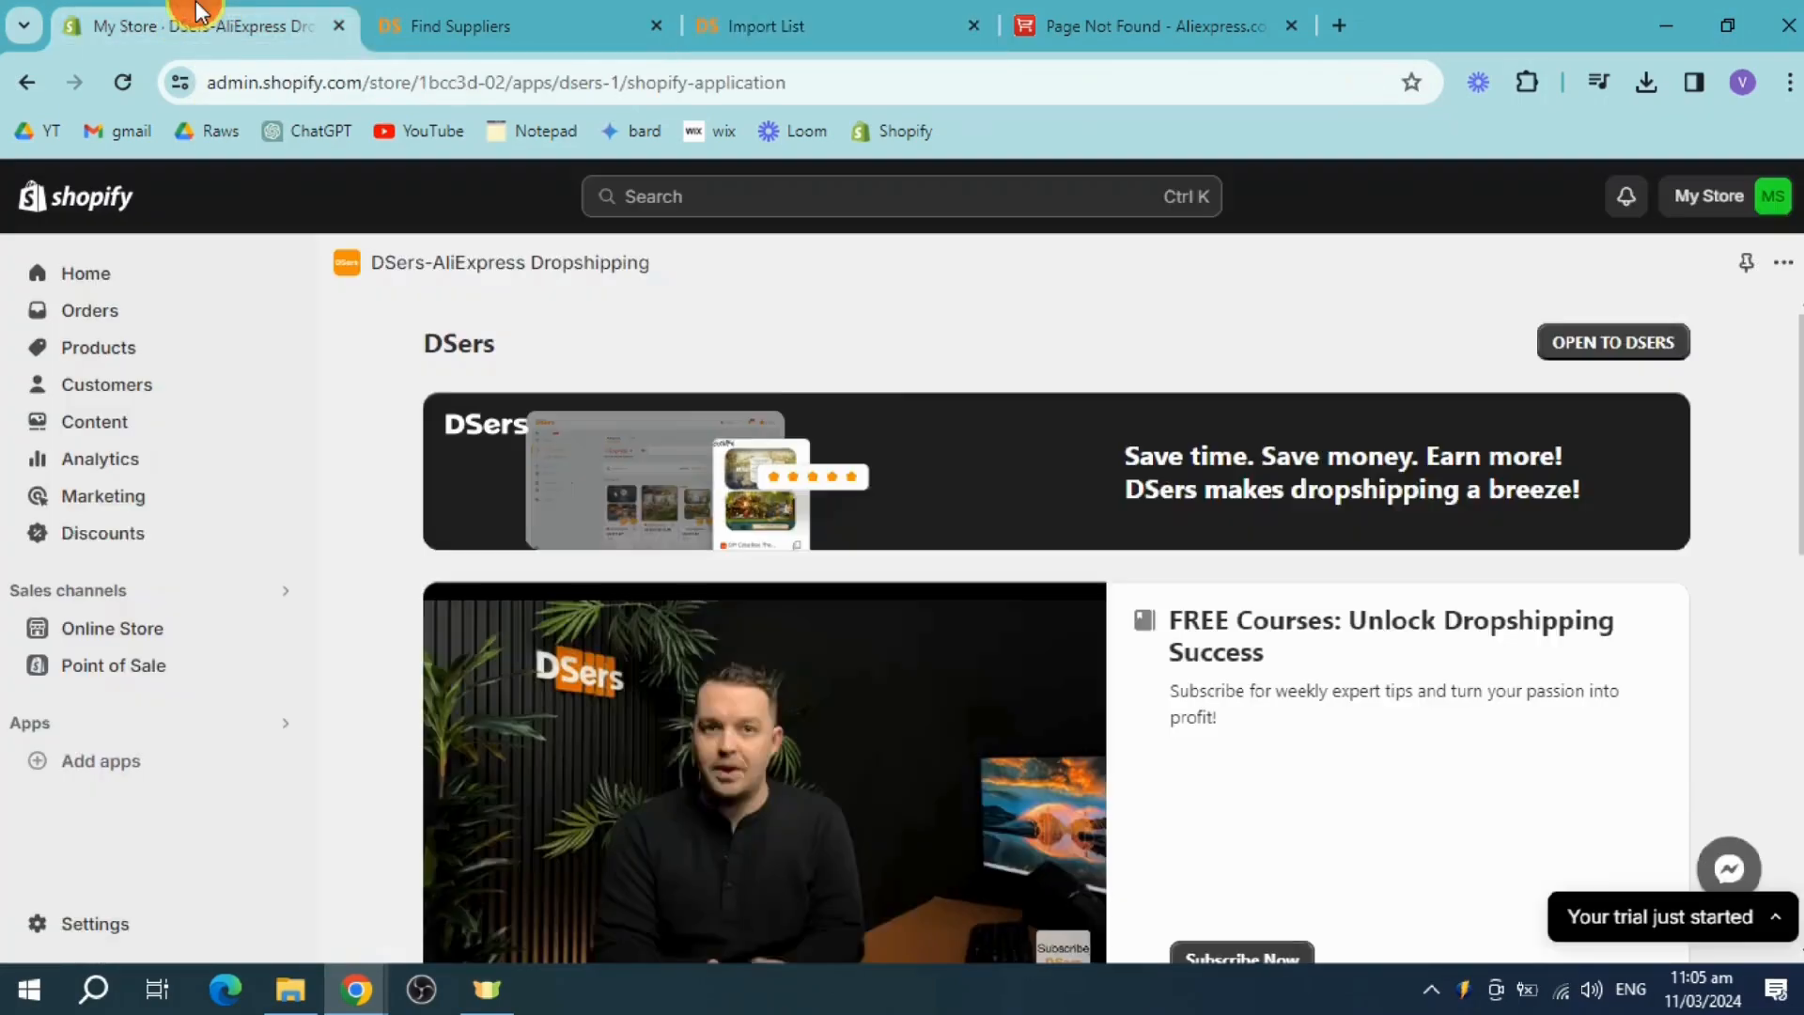
click(128, 366)
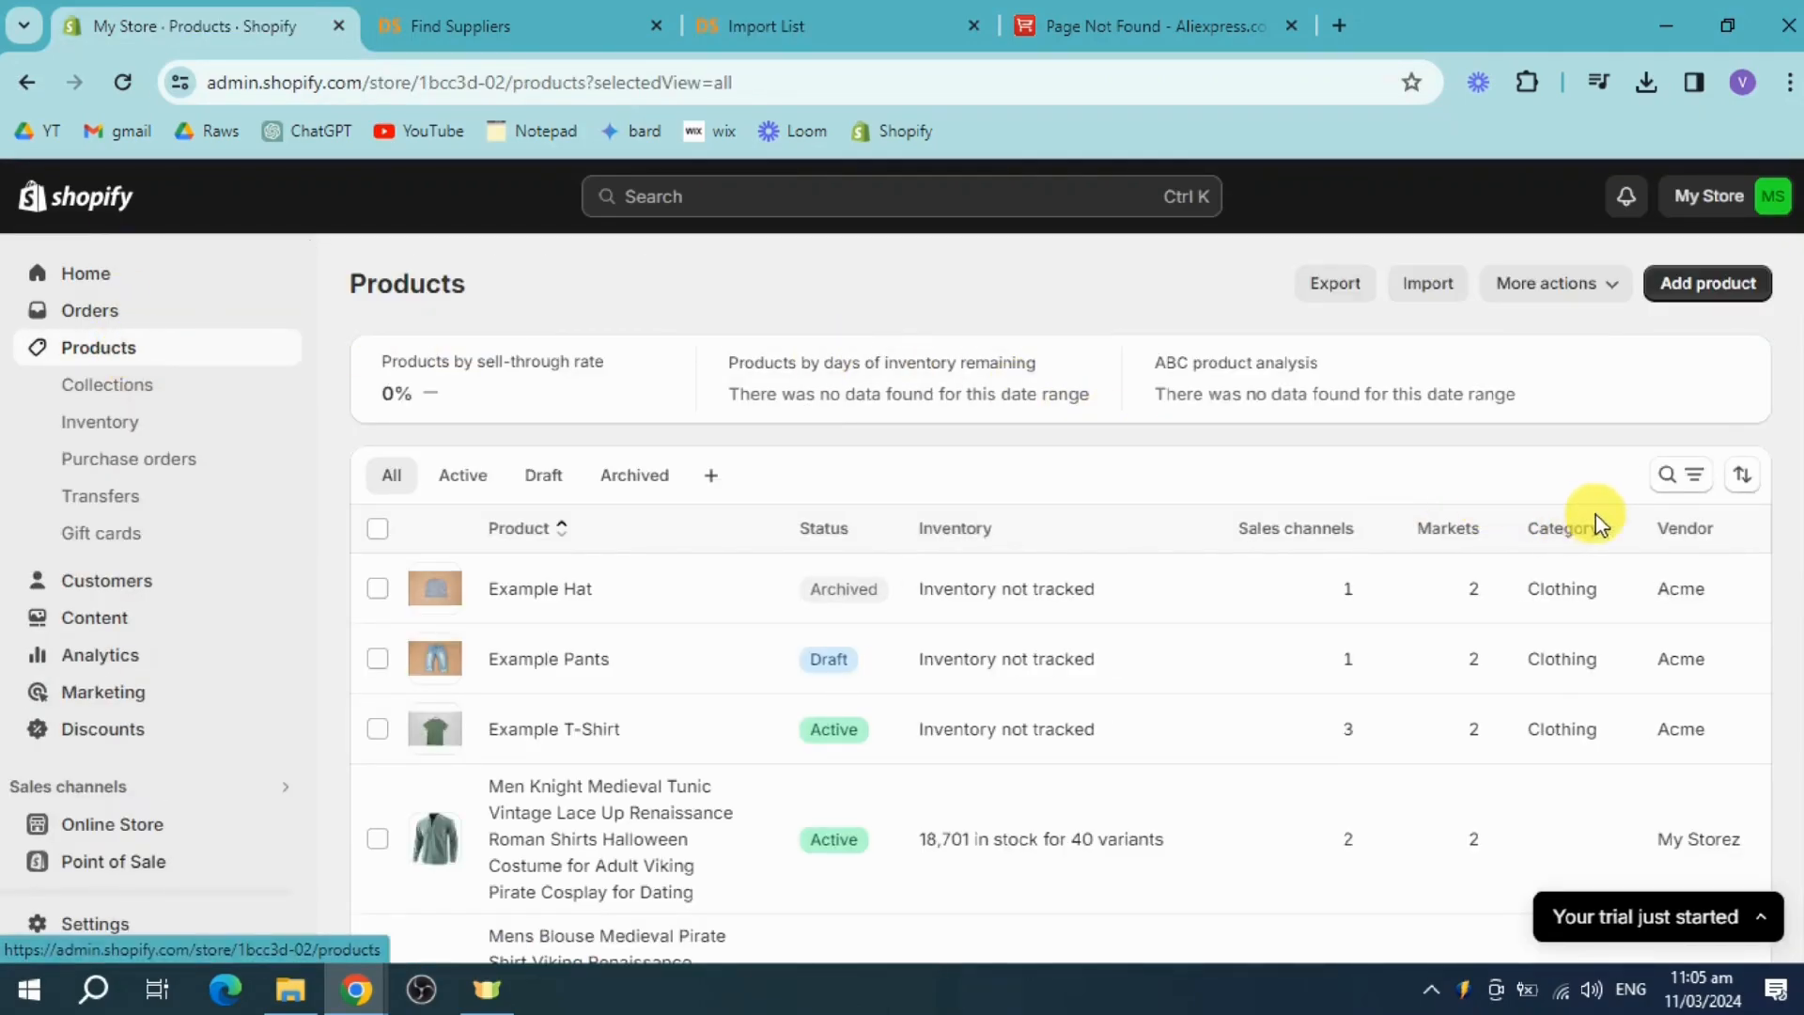
scroll(977, 583, down, 3)
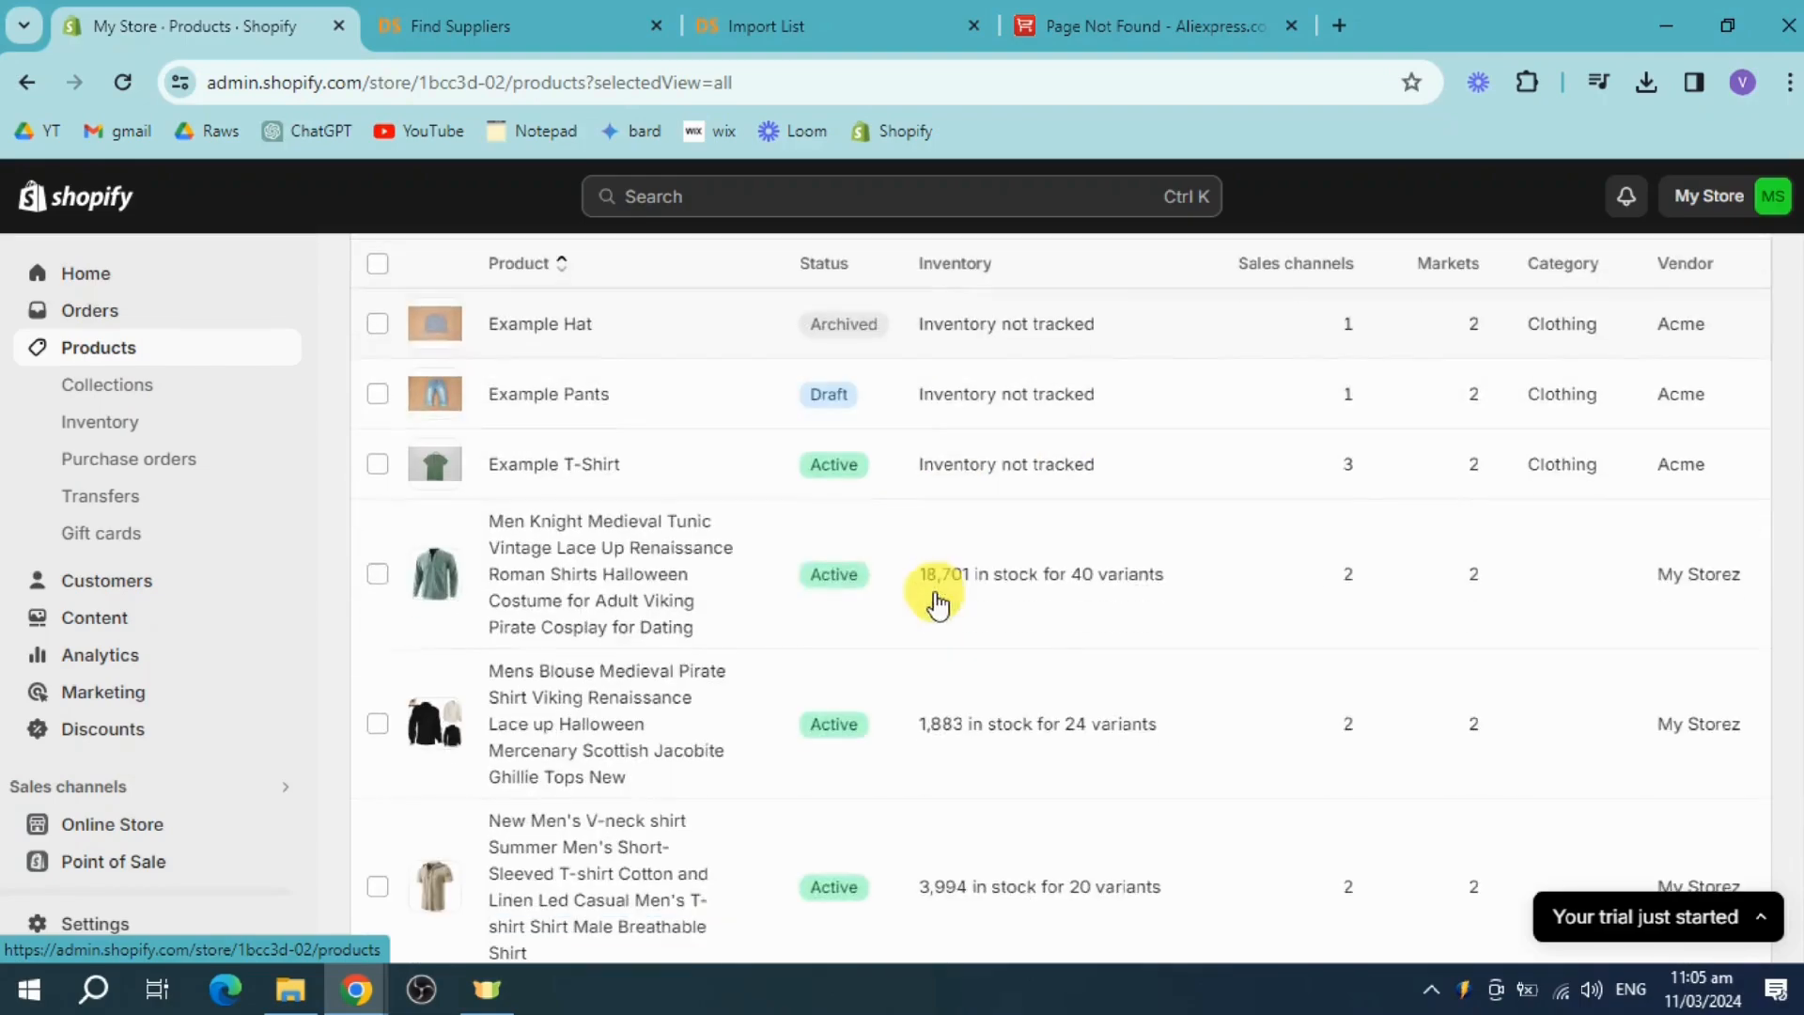
scroll(580, 615, down, 1)
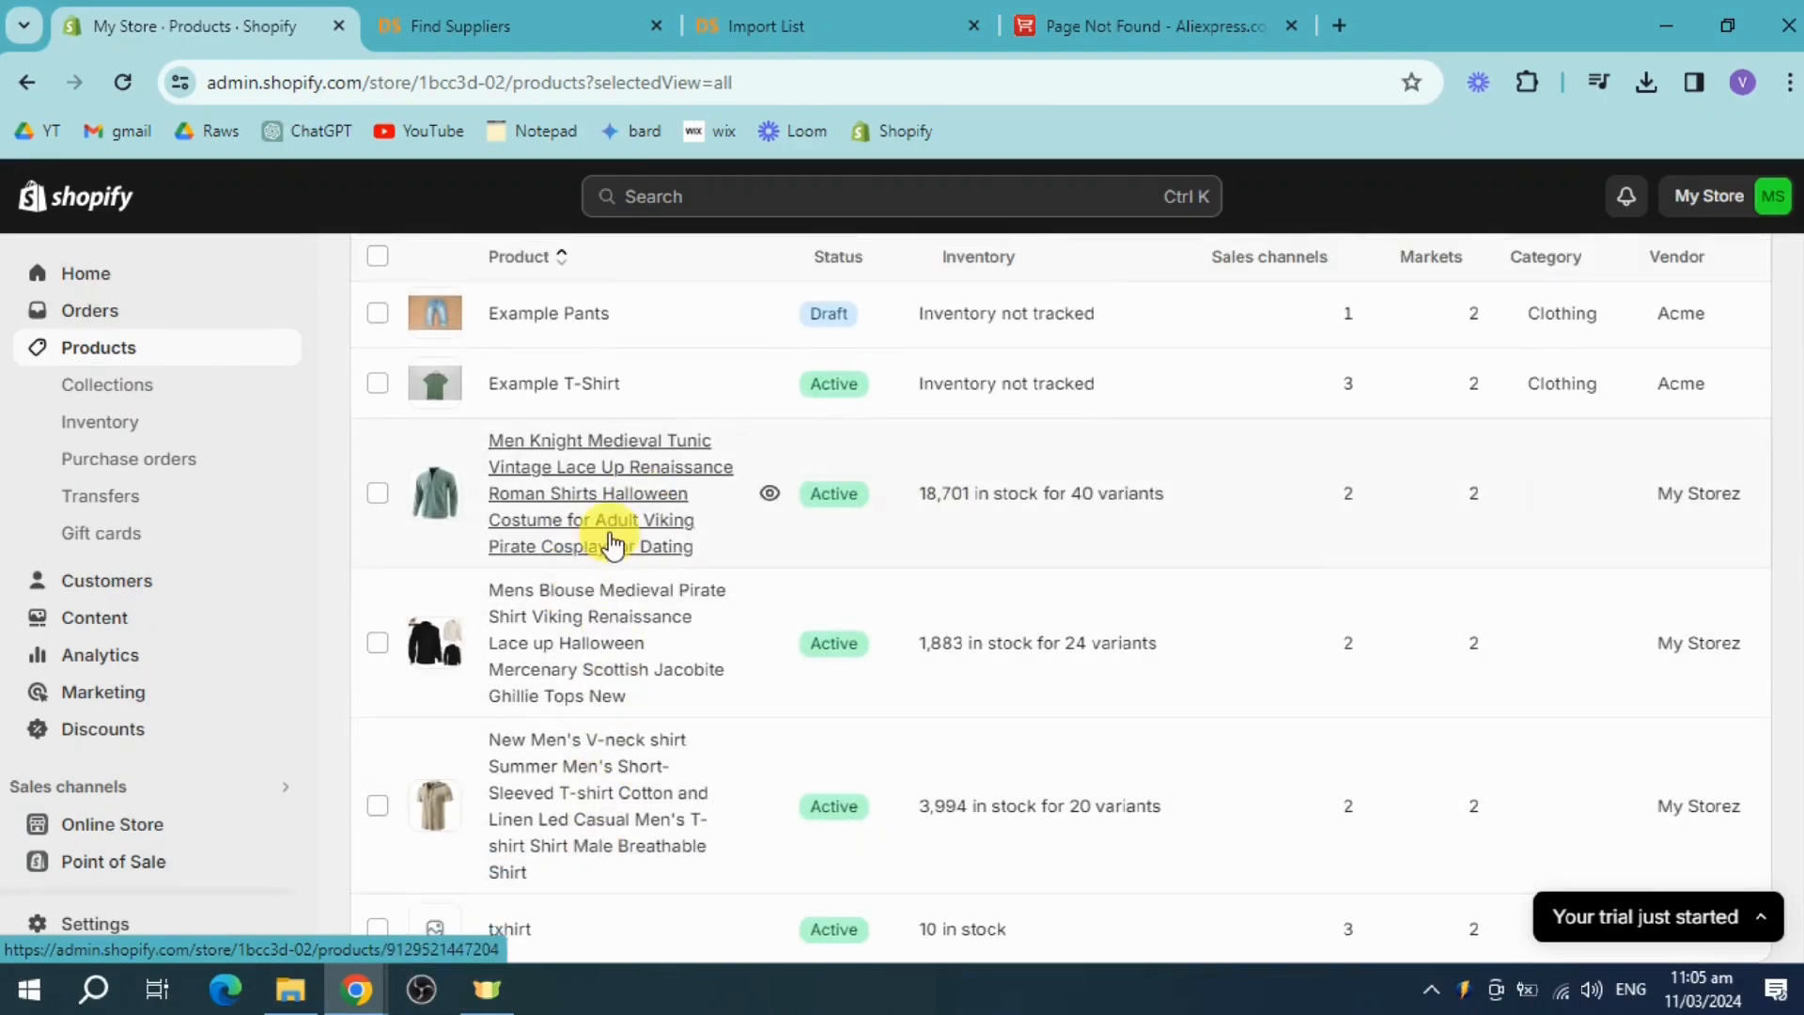